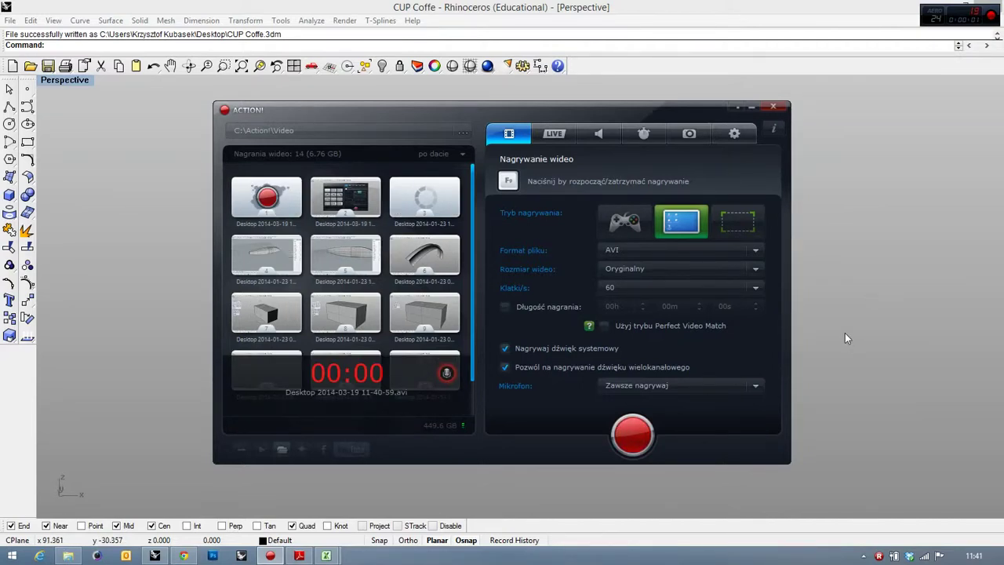
Step: Move all of the cup lid's objects onto Layer 04 and turn Layer 04 off
click(836, 324)
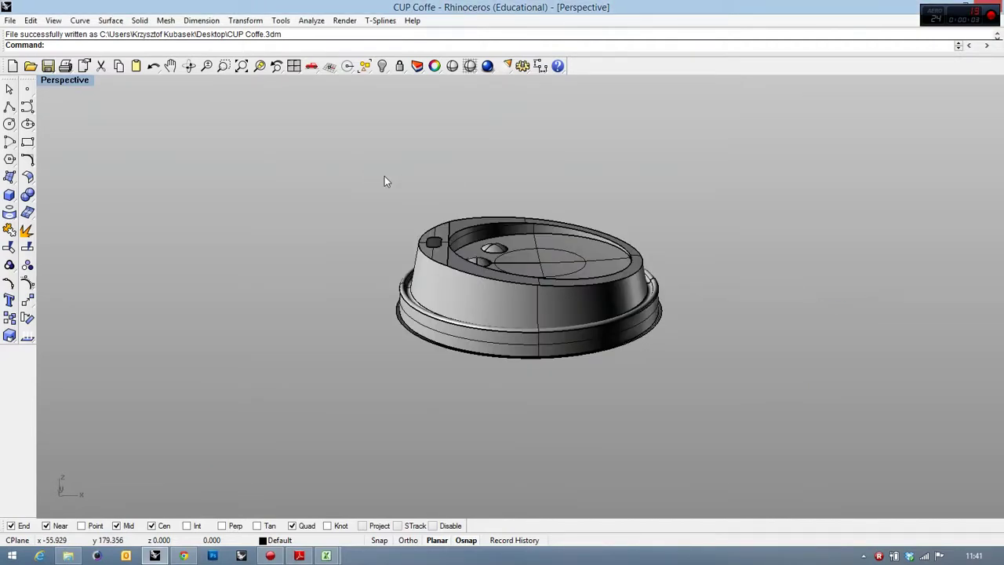
drag(327, 141, 732, 399)
click(416, 66)
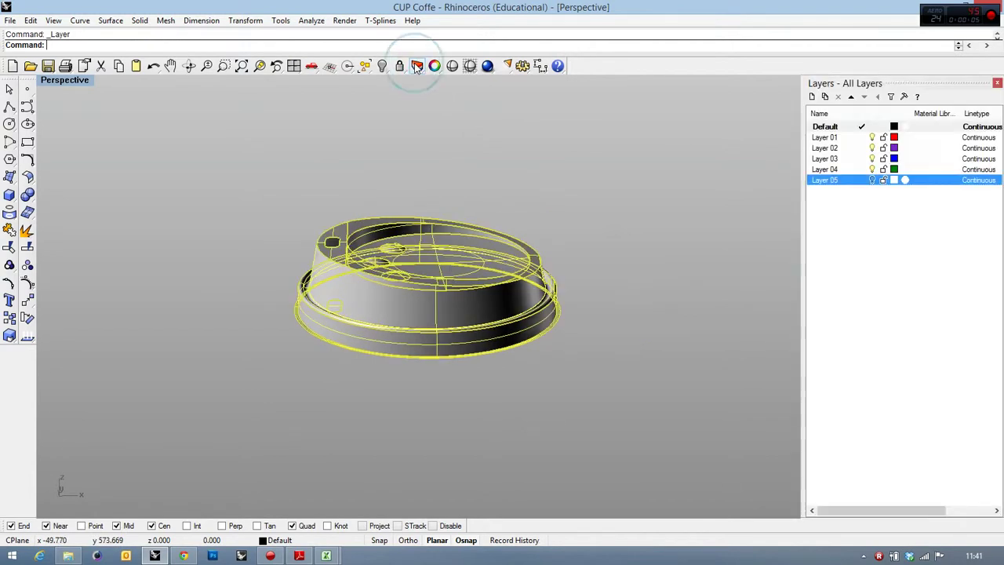
right_click(833, 171)
click(882, 317)
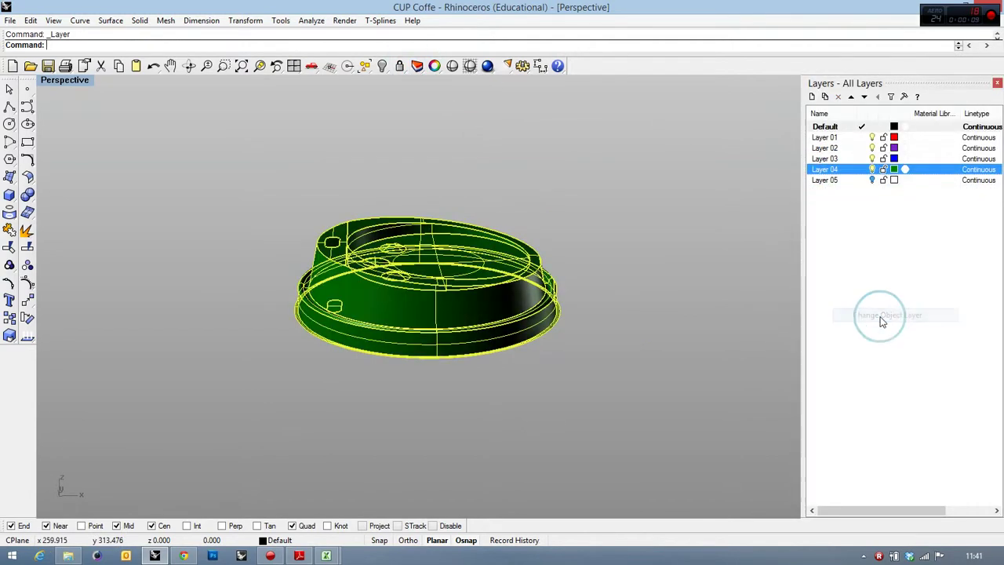
click(872, 170)
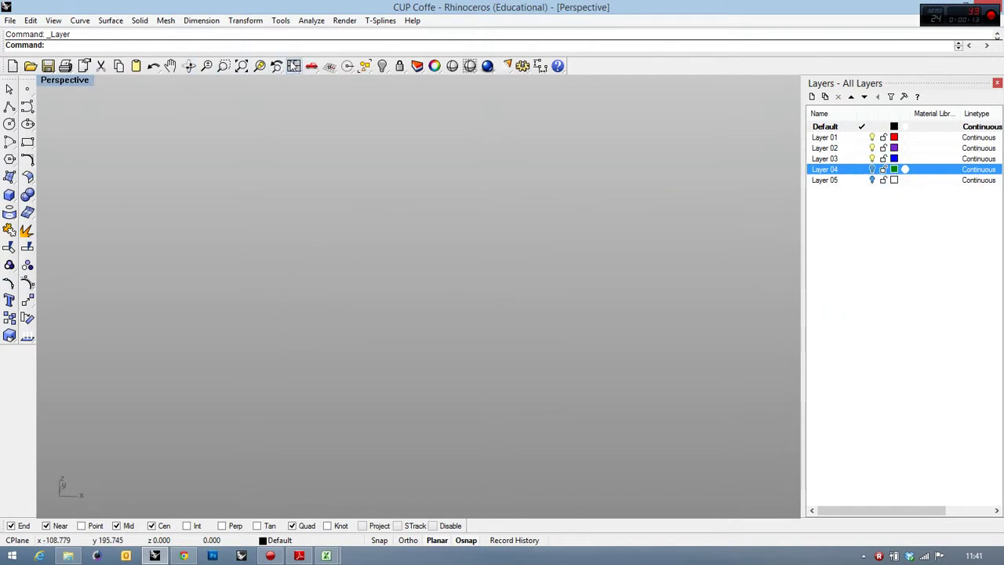
Step: Switch to the four-viewport layout and close the Layers panel
click(294, 66)
click(997, 83)
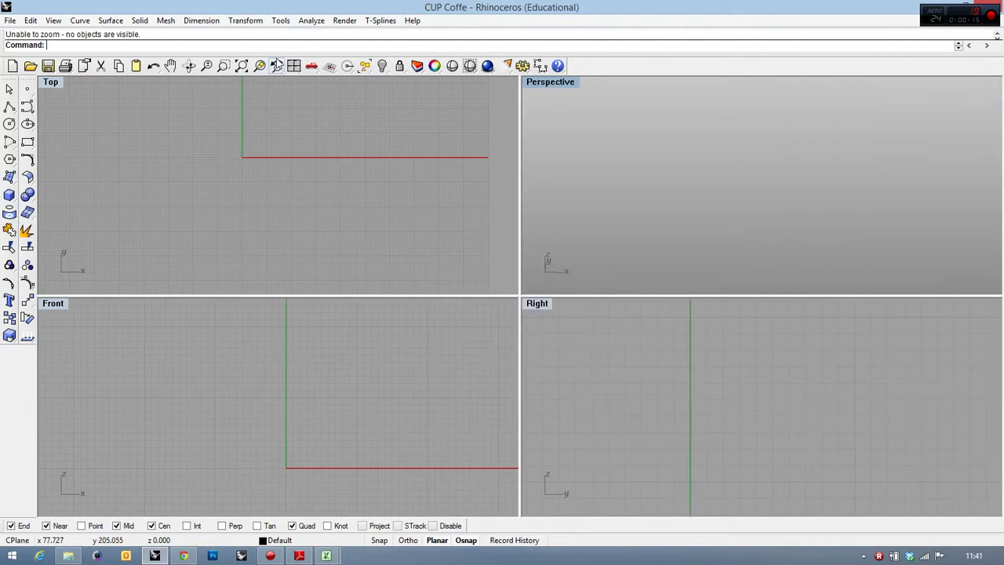
Step: Reset the four viewports to defaults and make Perspective the active view
click(294, 66)
click(697, 225)
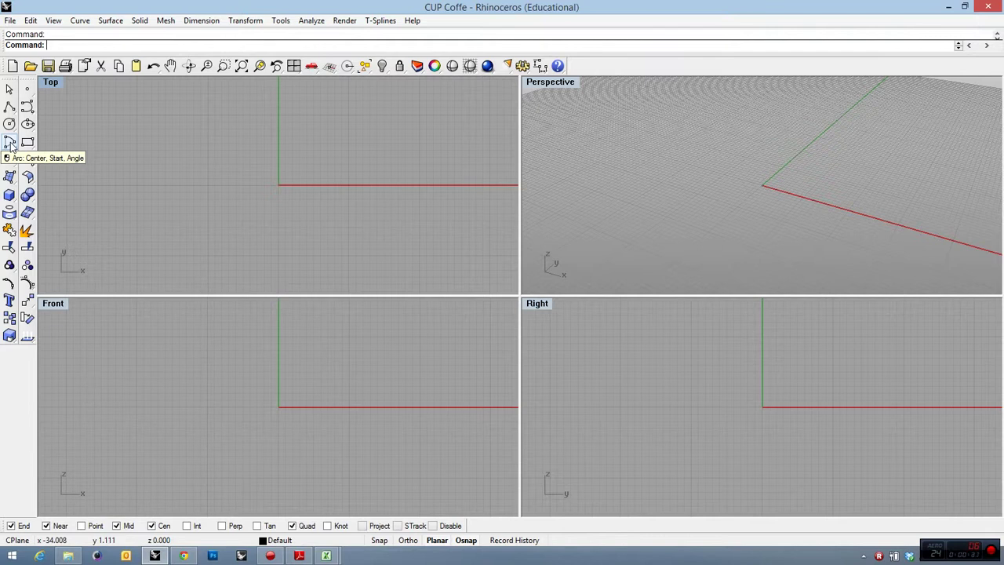
Step: In a maximized Front view, draw a Start/End/Point arc rising steeply from the origin (0)
click(10, 145)
click(52, 161)
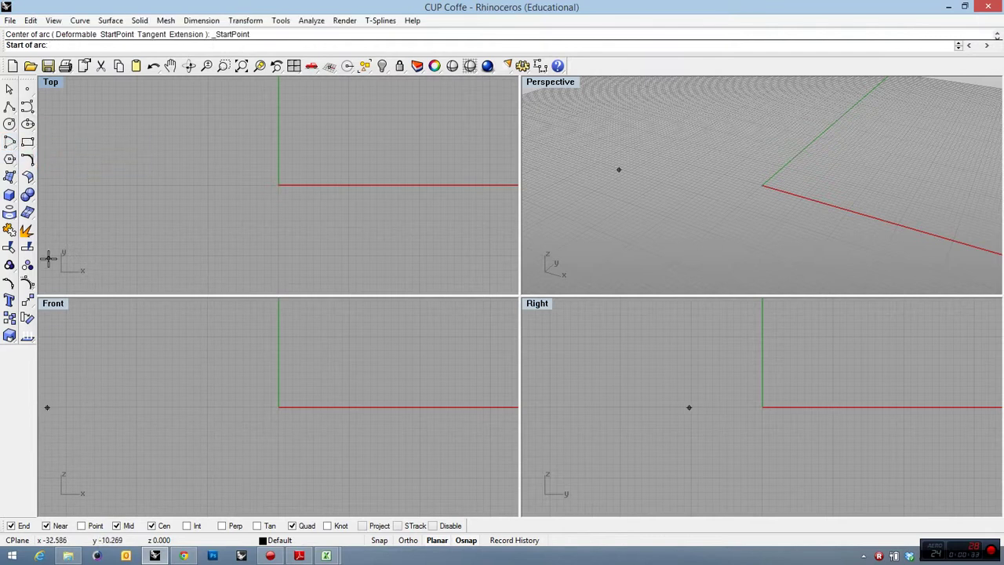
double_click(54, 303)
text(0)
key(Return)
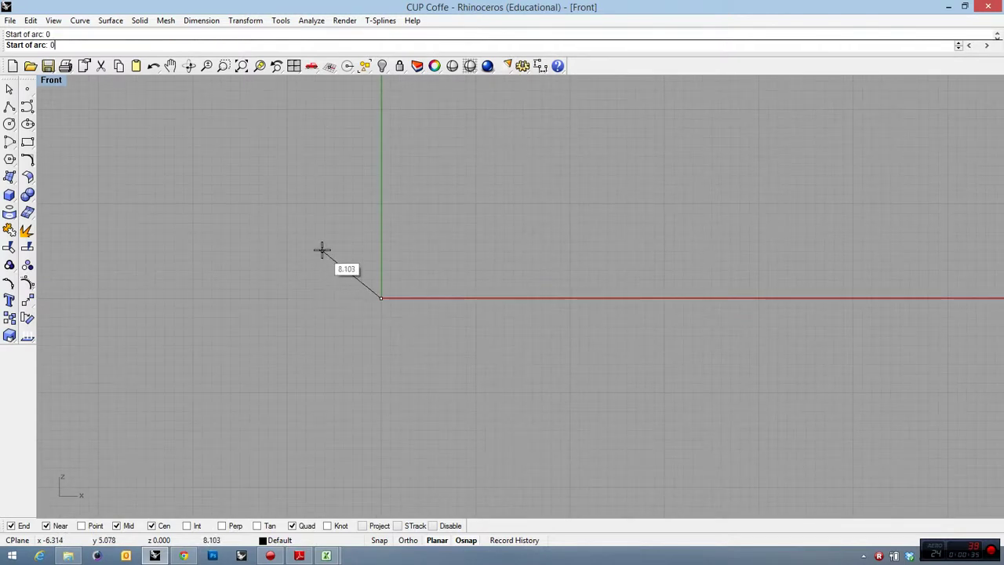
scroll(322, 250, down, 3)
click(391, 140)
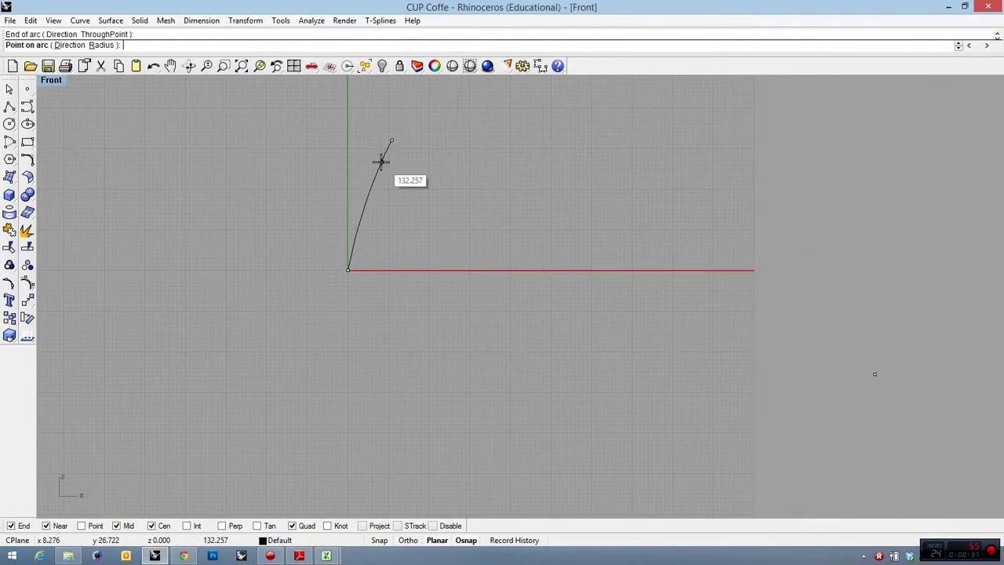
click(379, 161)
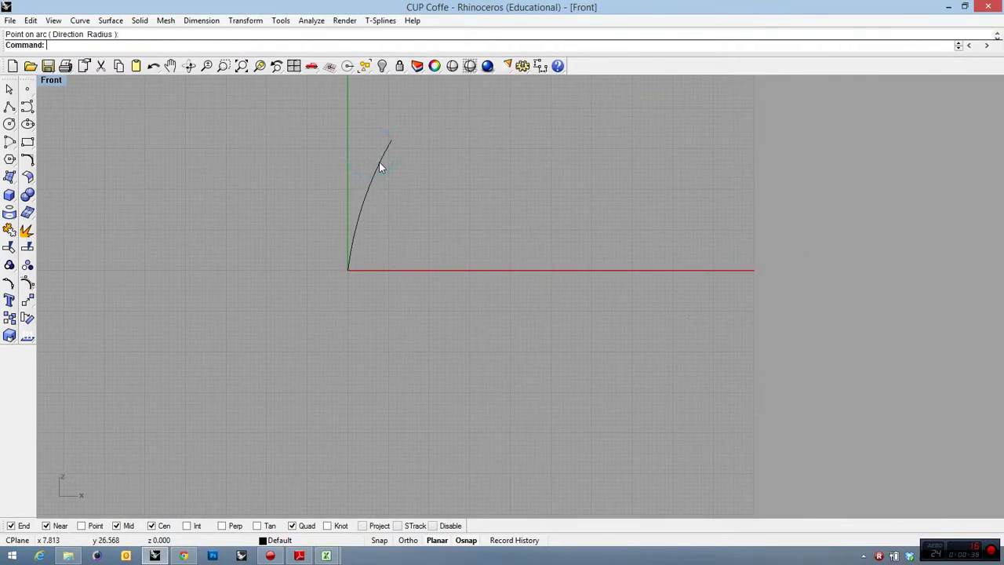
Step: Draw a second arc flaring outward from the first arc's end, then select both arcs
right_click(377, 164)
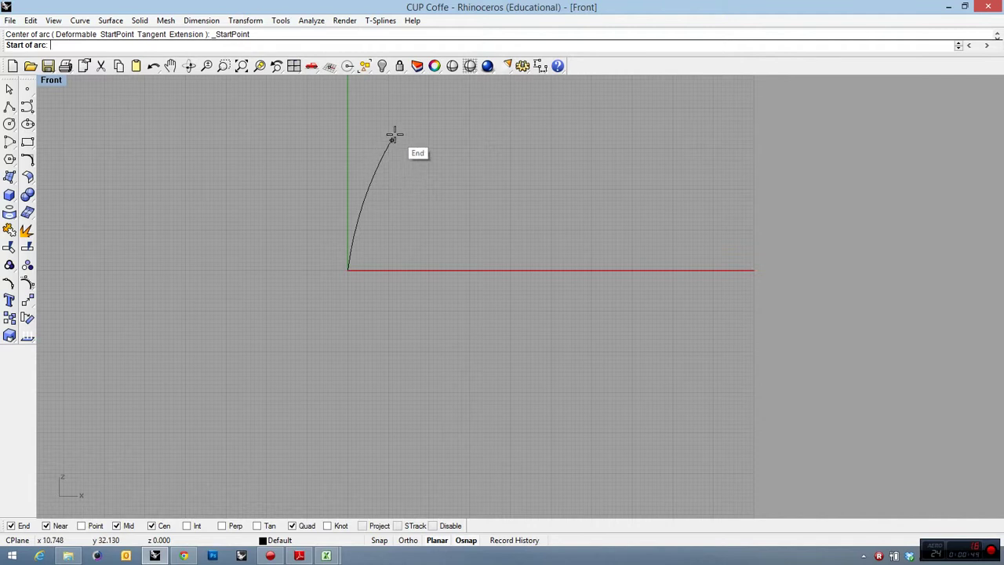
click(391, 140)
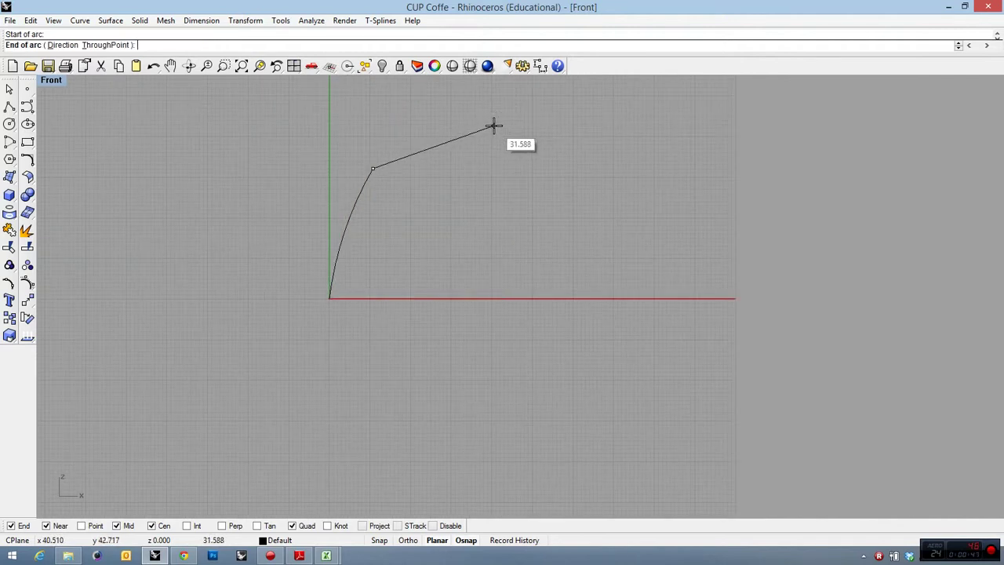
click(493, 127)
click(447, 137)
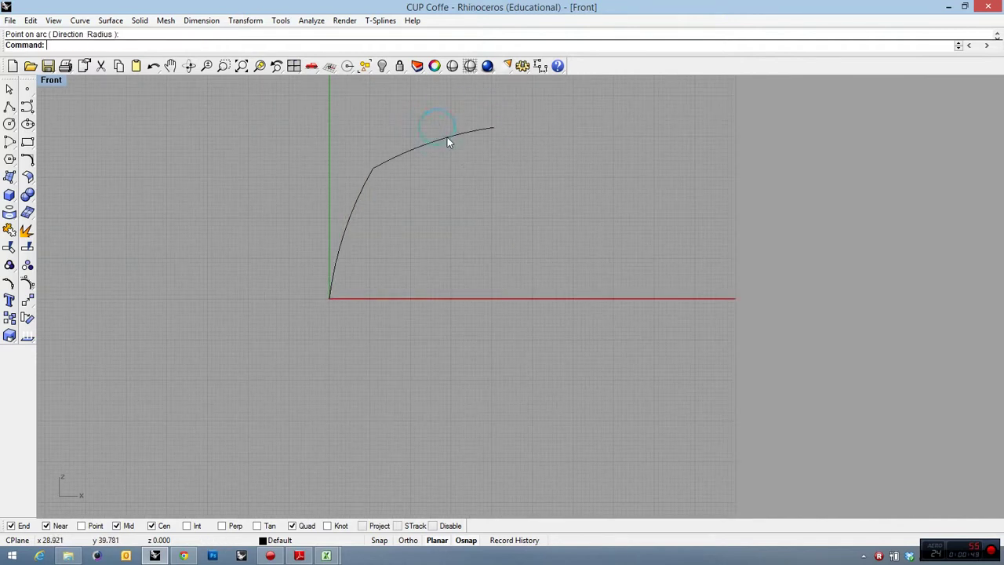
click(448, 140)
shift+click(366, 186)
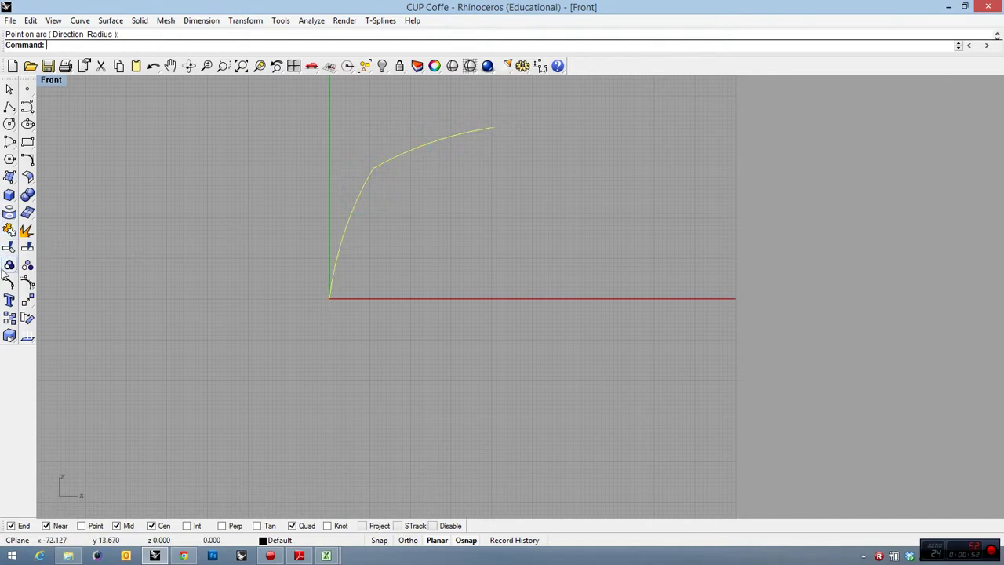
click(9, 246)
click(10, 176)
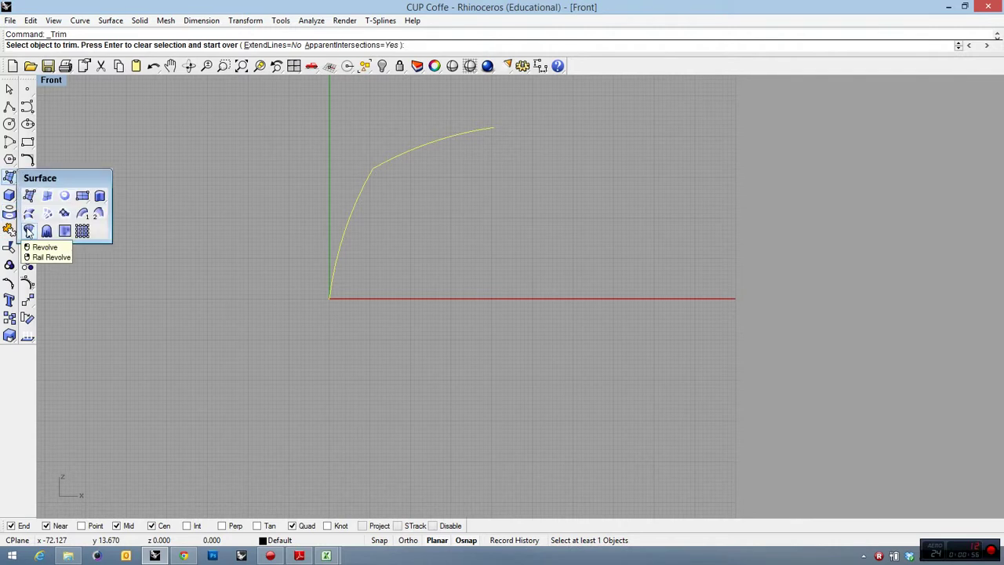
Step: Revolve the two arcs FullCircle around a vertical axis through the upper arc's end
click(28, 231)
click(493, 128)
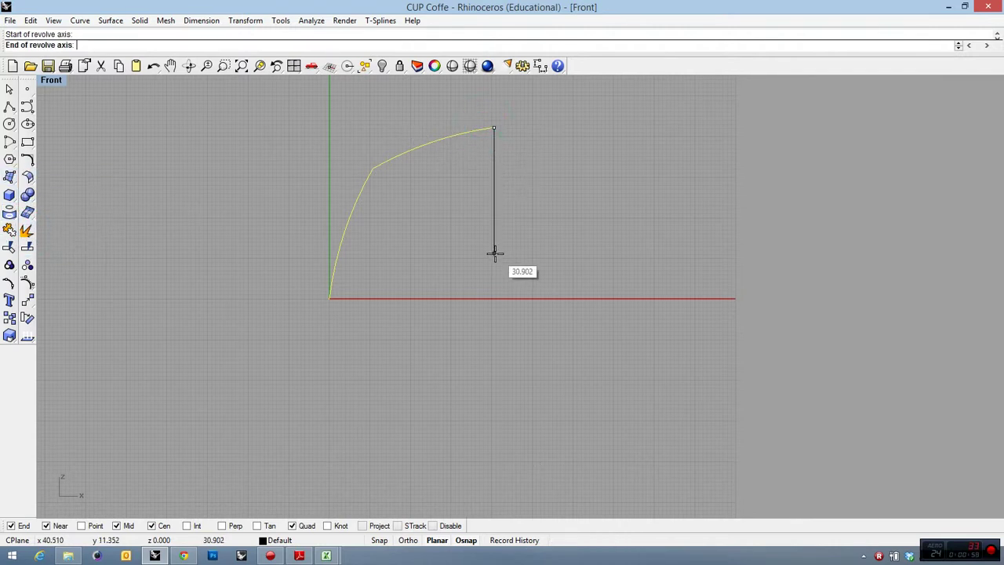
click(494, 258)
click(198, 45)
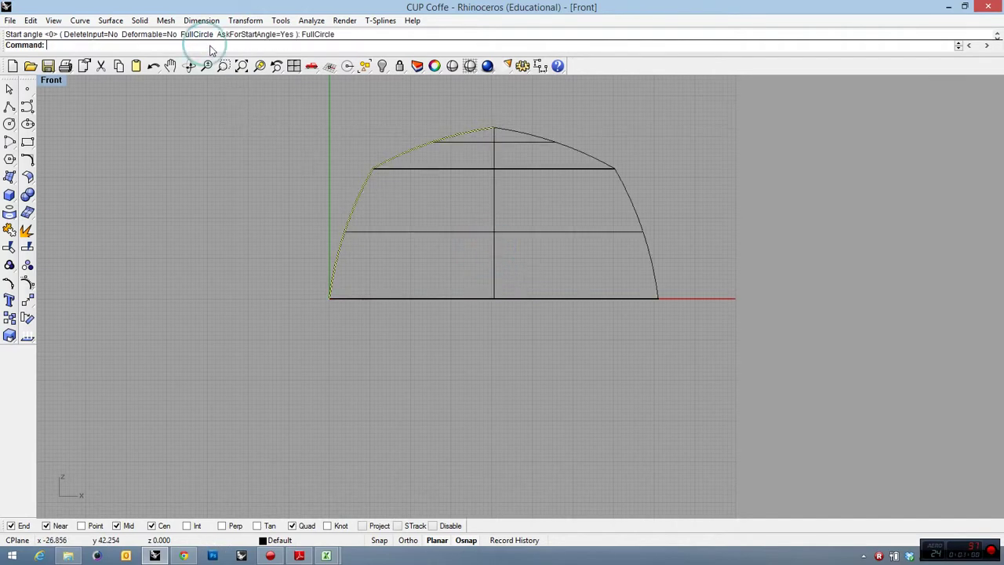
double_click(52, 80)
double_click(530, 84)
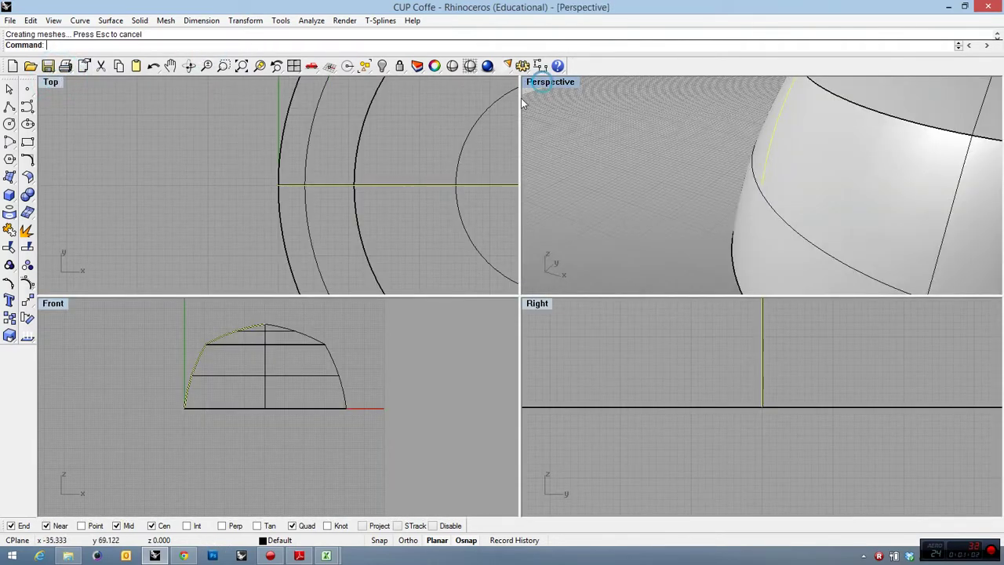
scroll(394, 179, down, 5)
scroll(541, 161, up, 3)
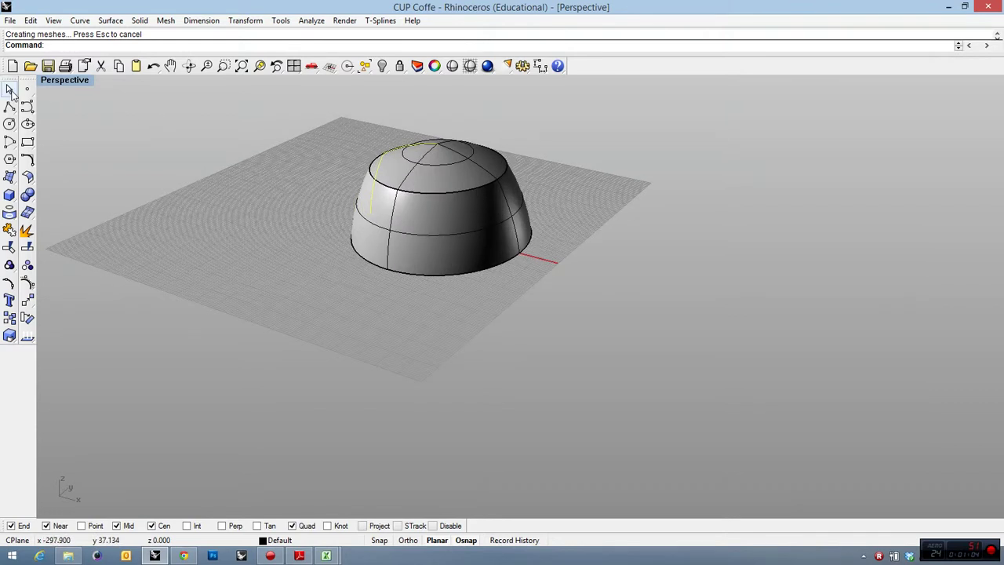
key(Escape)
right_drag(114, 142, 303, 189)
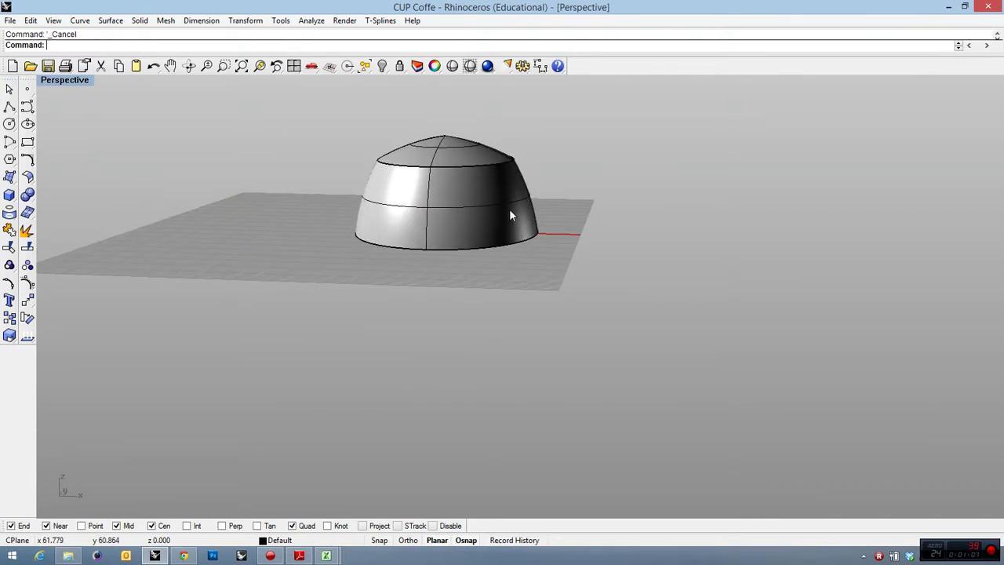
Step: Join the dome's surfaces and cap its open bottom into a flat-bottomed solid
drag(594, 309, 240, 94)
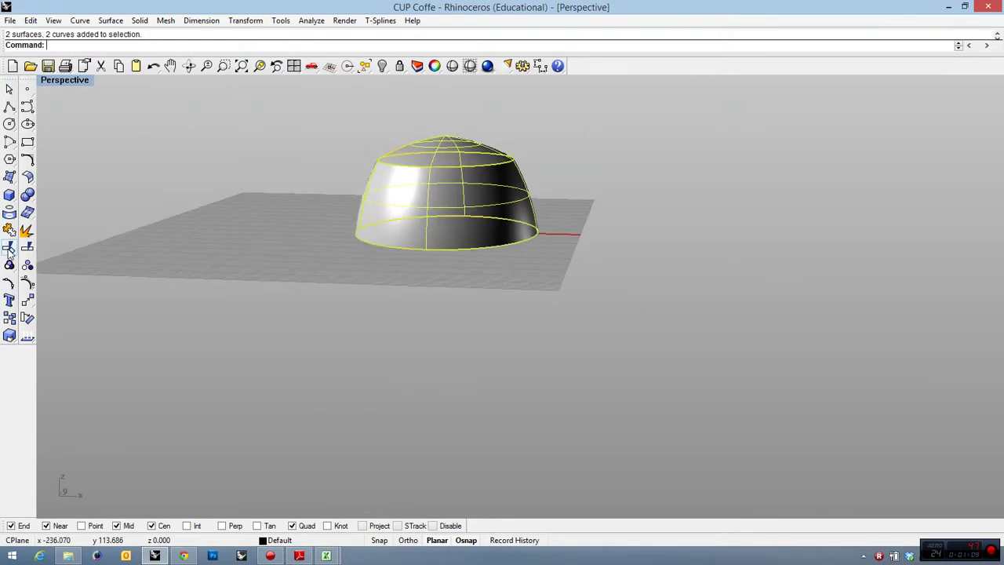
click(9, 232)
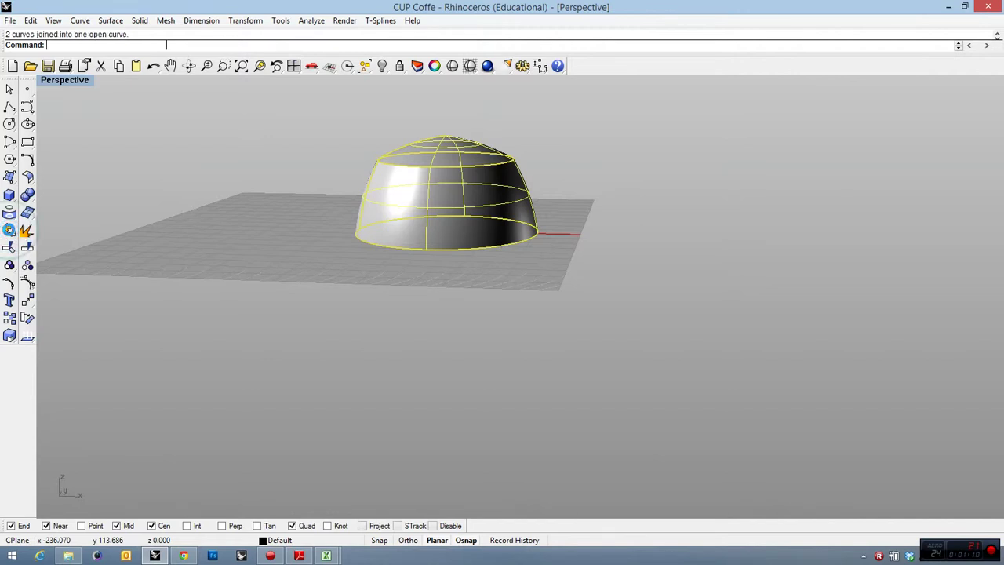
click(30, 179)
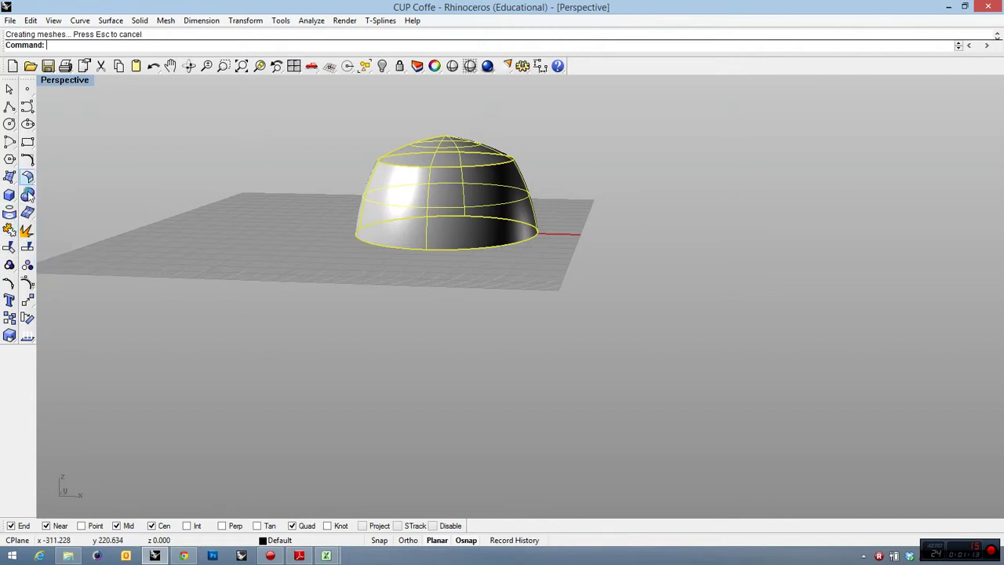
click(28, 195)
click(65, 231)
right_drag(152, 271, 427, 222)
click(730, 335)
right_drag(730, 335, 504, 175)
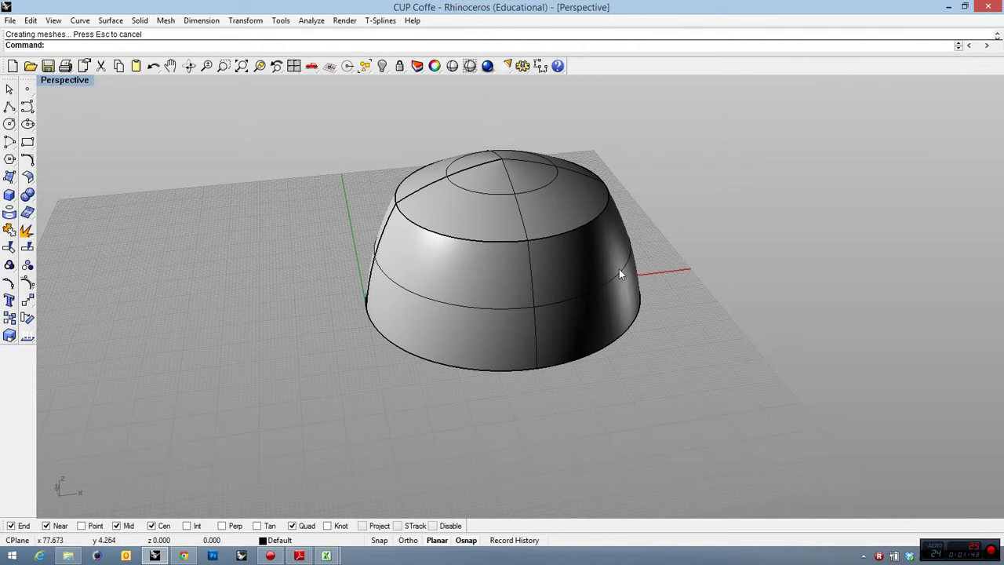
Step: Restore the Top, Front, Right and Perspective layout from the maximized Perspective view
double_click(69, 82)
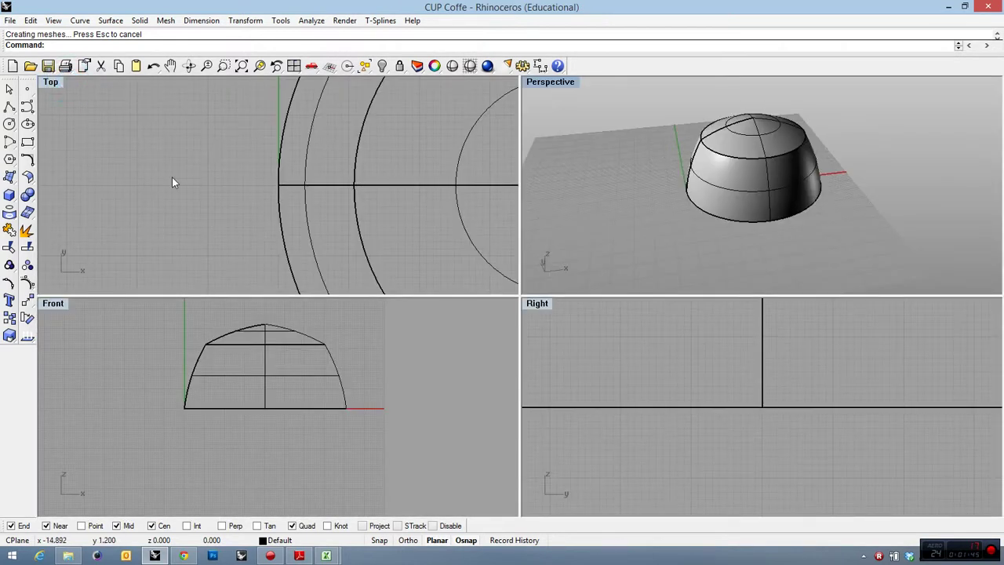
Step: In the Perspective view, draw a large circle centred on the cup's centre
scroll(171, 162, down, 6)
click(709, 232)
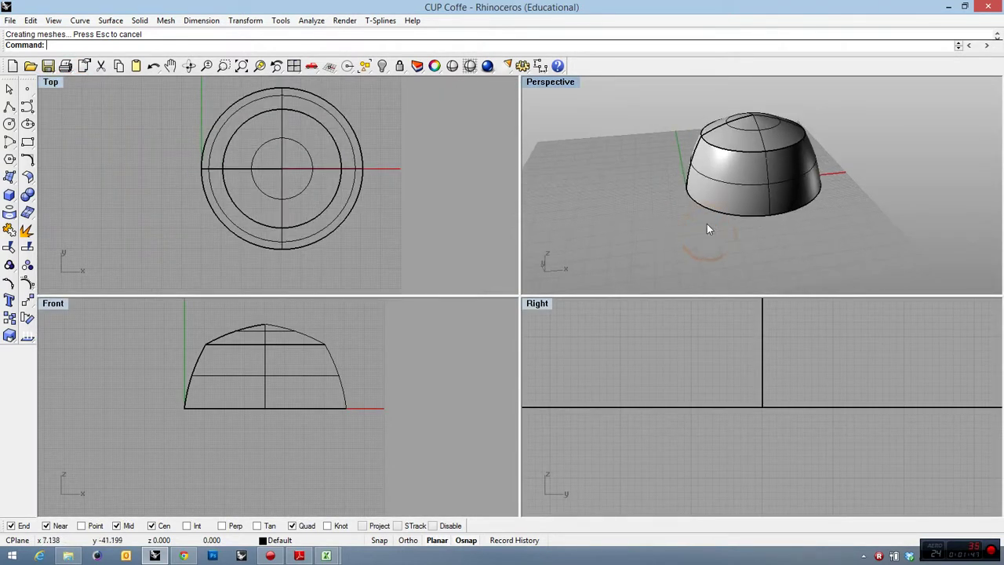
click(9, 124)
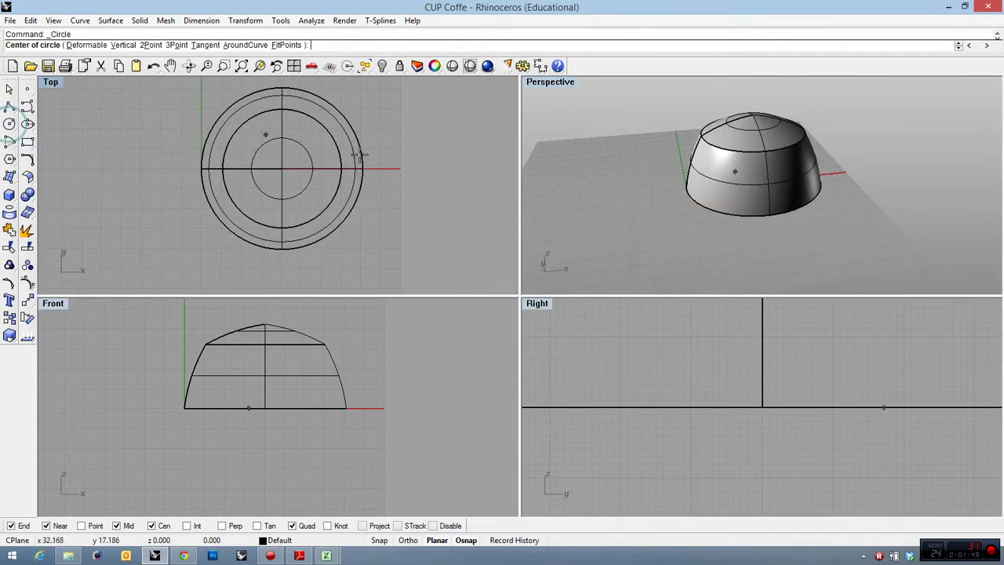
click(282, 169)
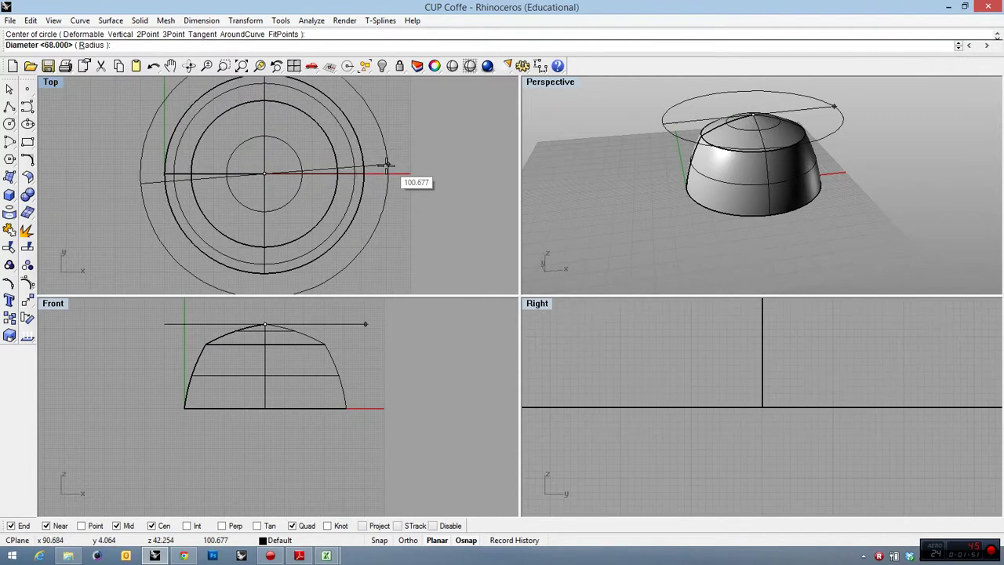
scroll(404, 182, down, 2)
scroll(787, 162, up, 4)
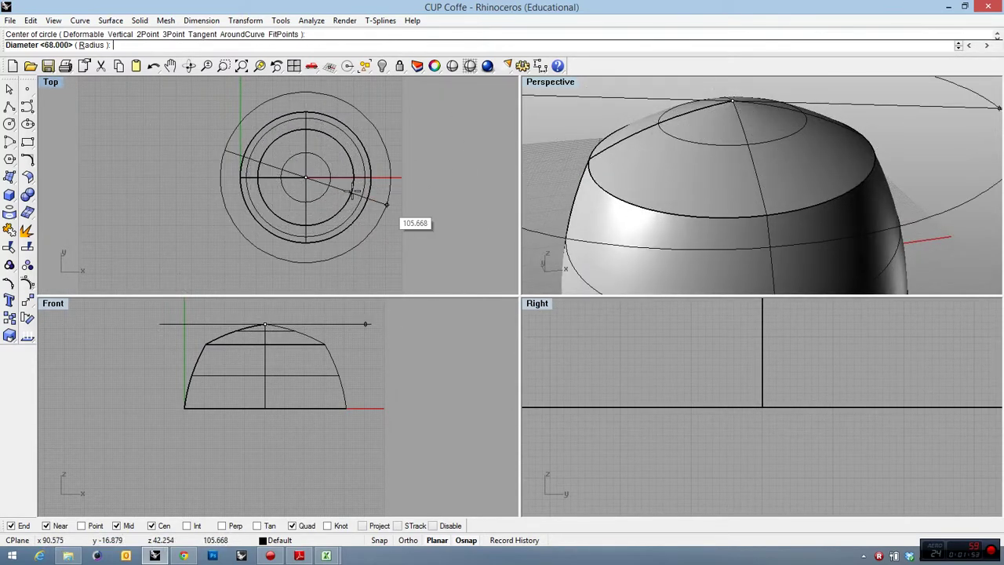
scroll(390, 186, up, 2)
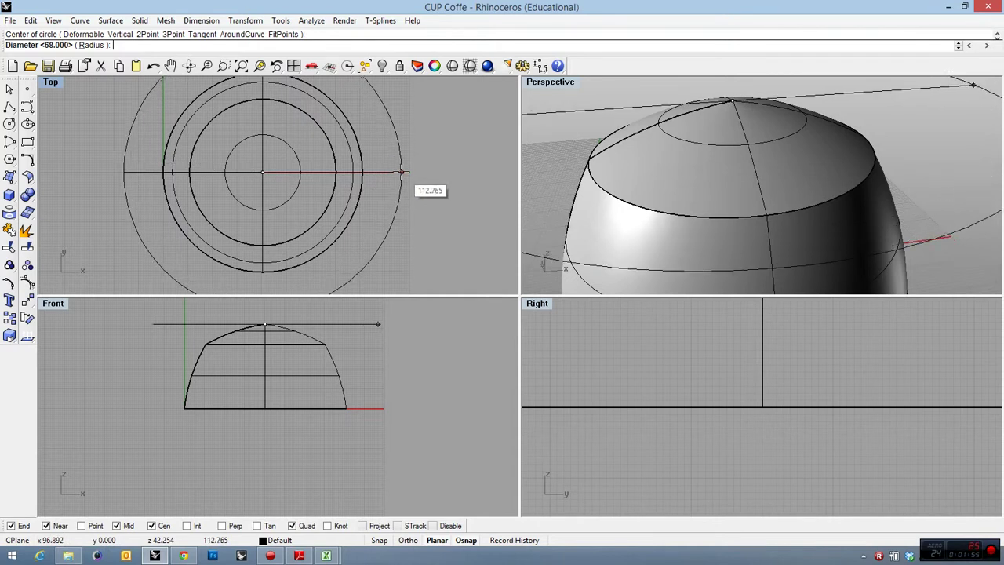
click(346, 156)
scroll(854, 127, down, 5)
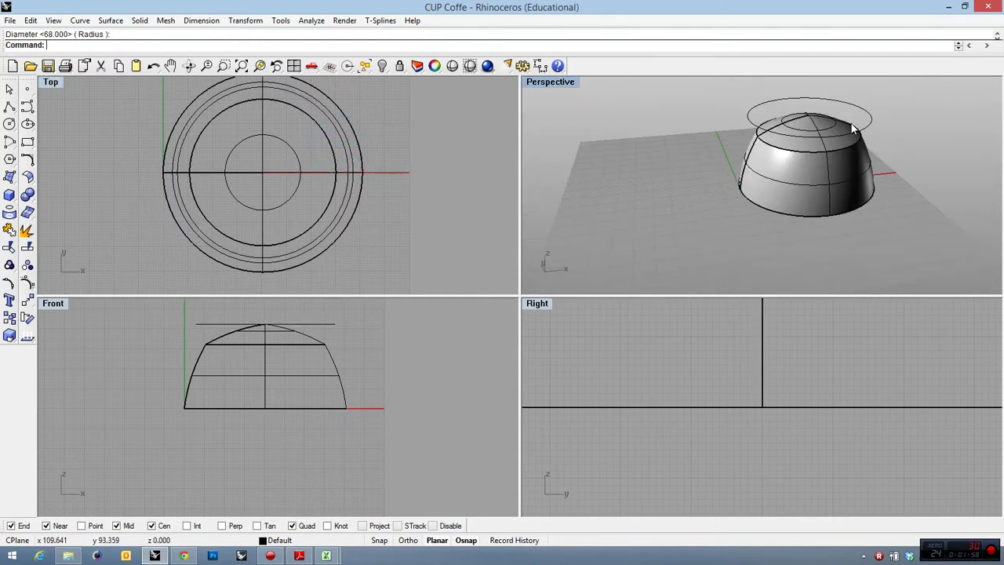
Step: Drag the circle in Front view until it floats above the dome's apex
click(867, 132)
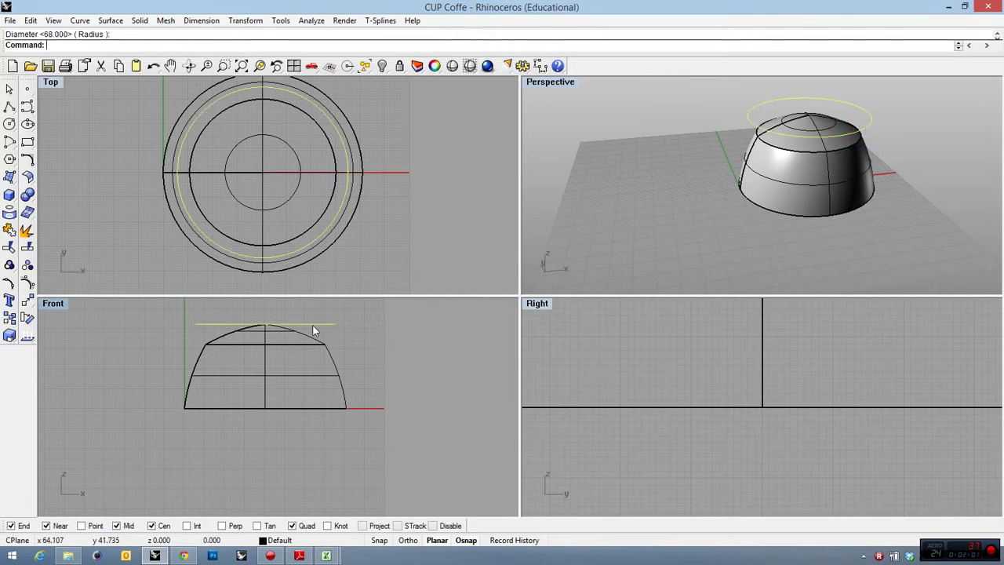
scroll(316, 323, up, 1)
drag(318, 322, 315, 368)
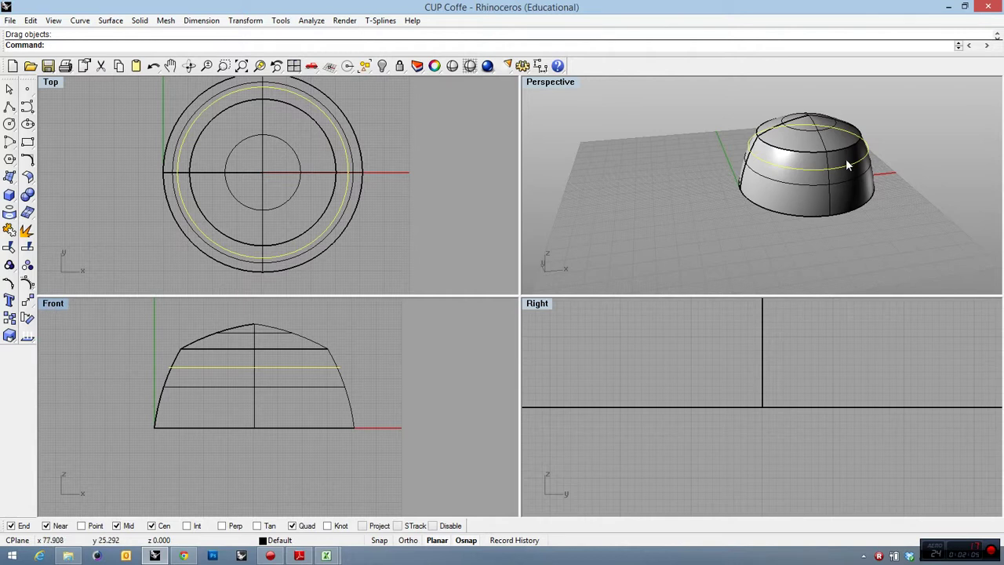
right_drag(845, 159, 732, 176)
scroll(829, 110, up, 5)
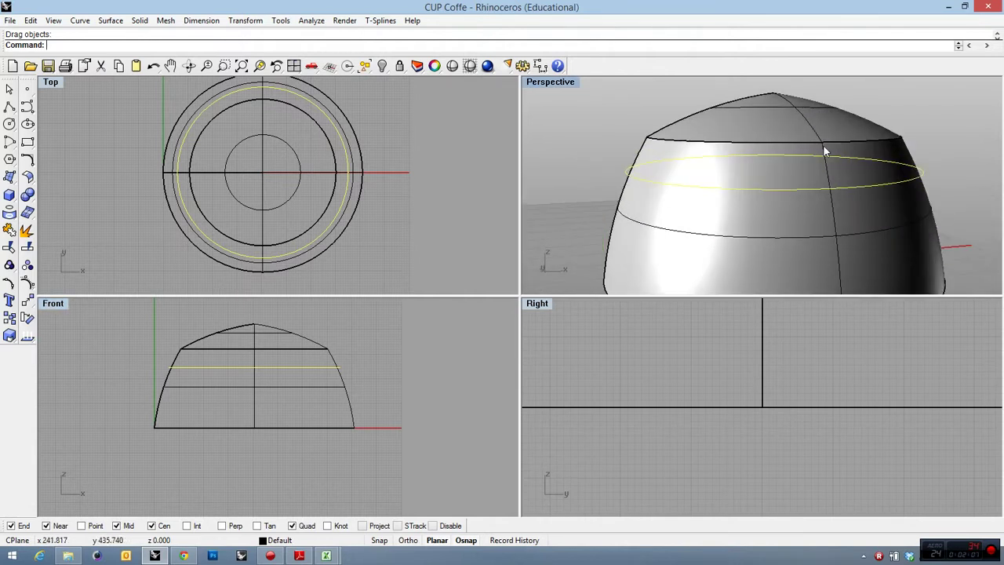
right_drag(824, 151, 768, 183)
click(608, 111)
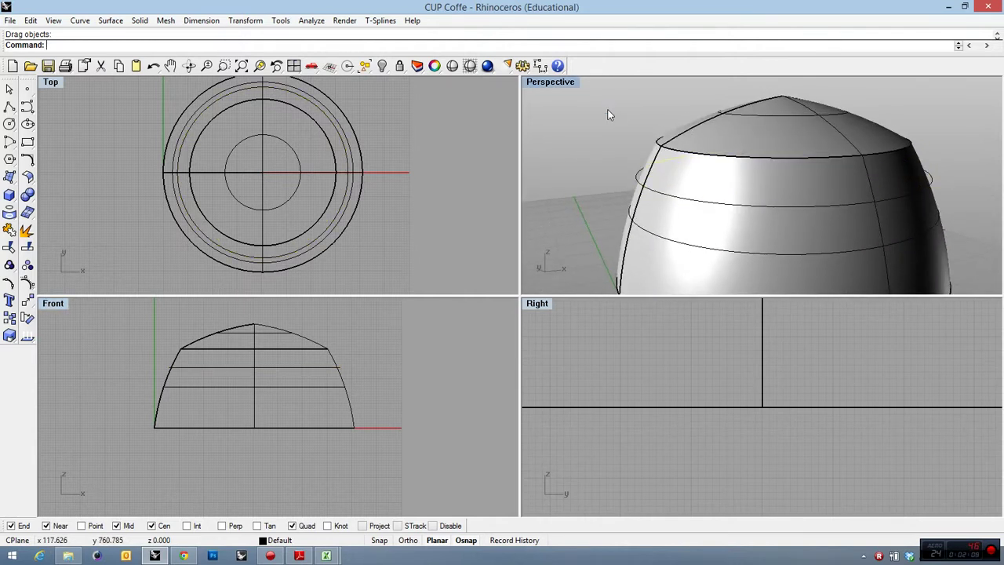
click(639, 181)
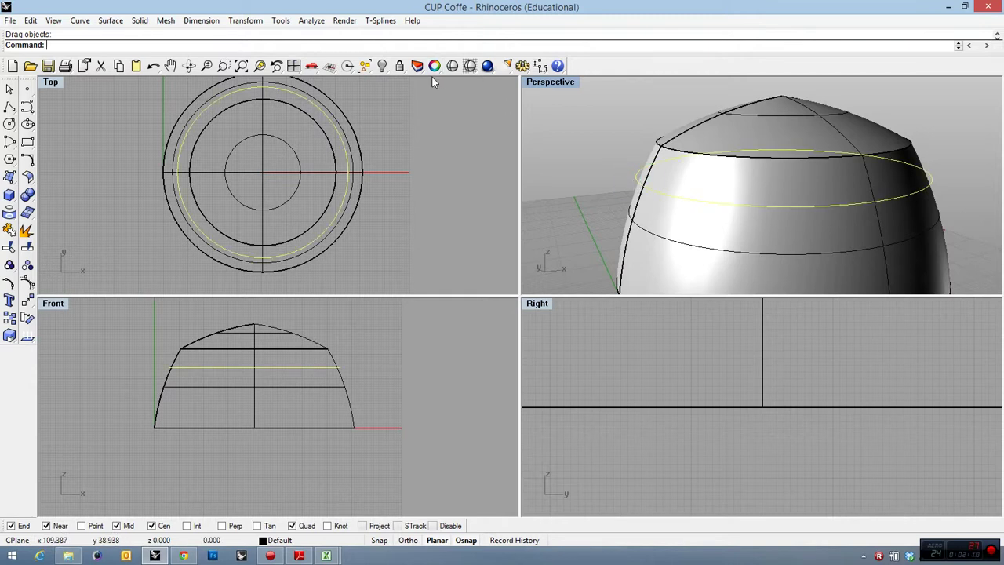
scroll(329, 420, down, 3)
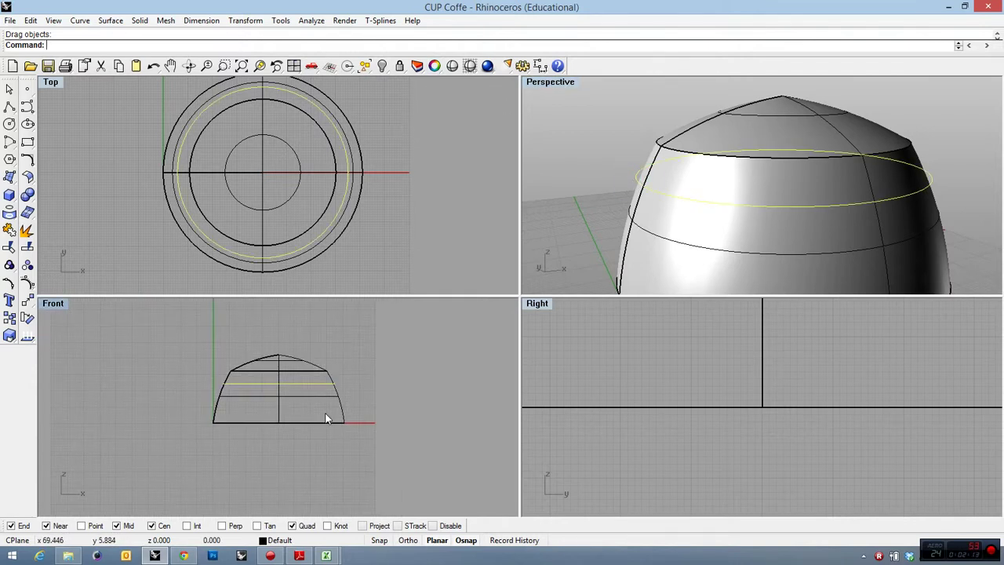
drag(325, 383, 325, 328)
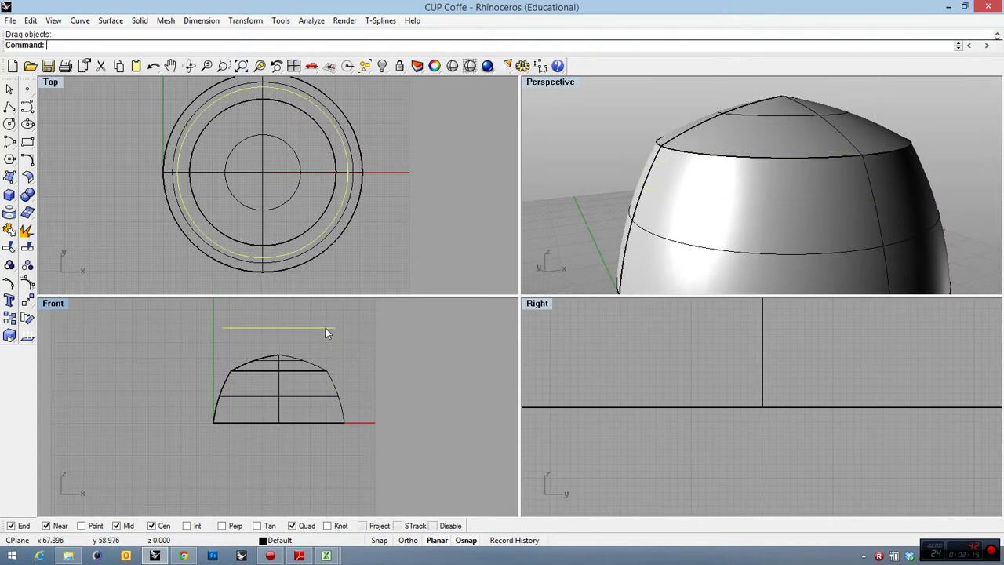
click(418, 382)
Step: In Front view, draw a Start/End/Point arc from the raised circle's end to past the dome's base
scroll(371, 362, down, 2)
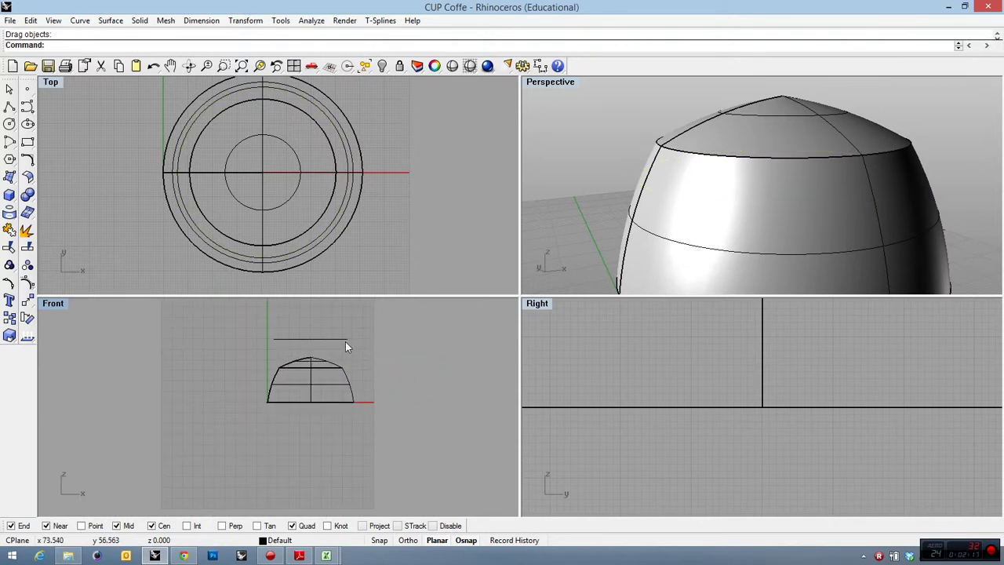
scroll(346, 341, up, 2)
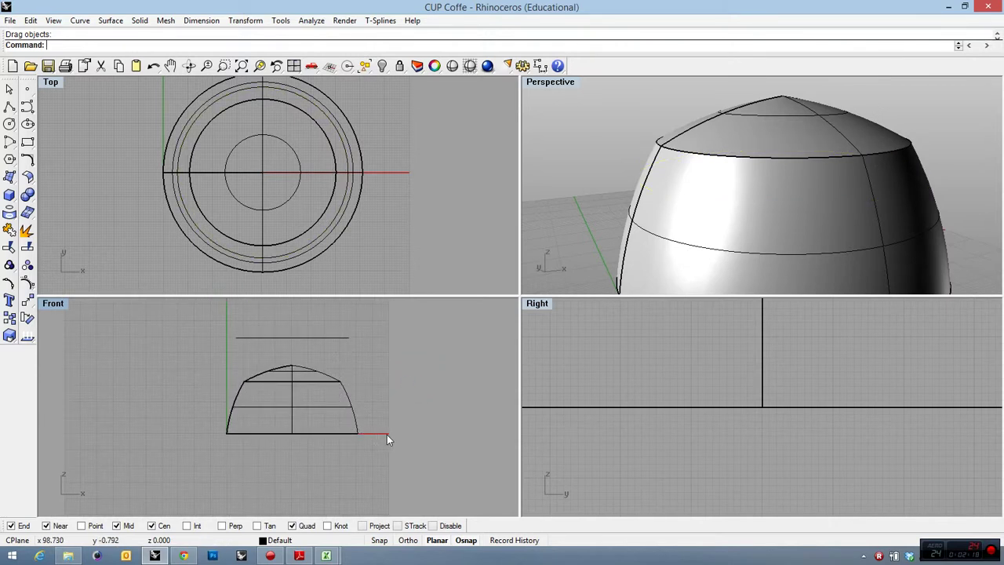
click(10, 141)
click(47, 161)
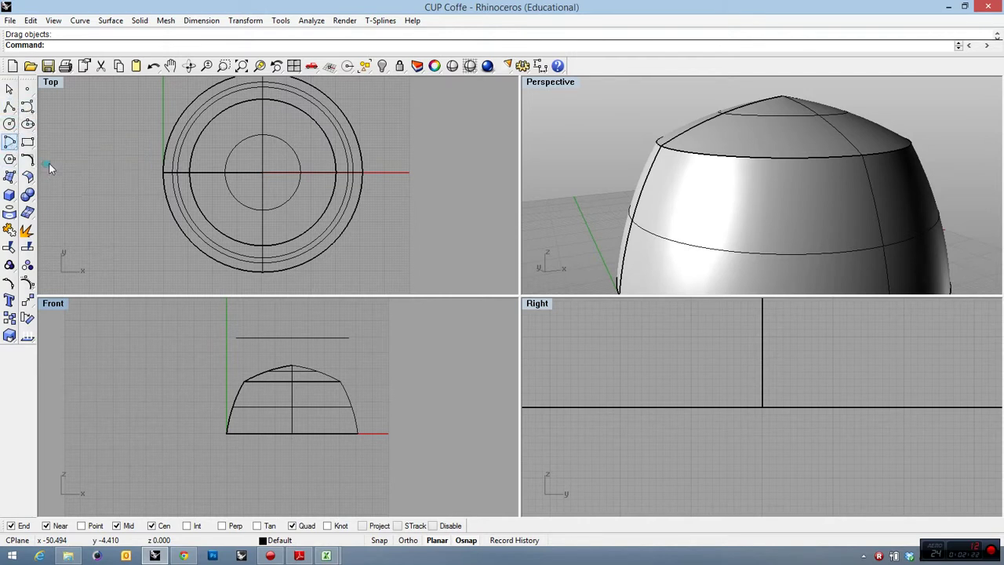
click(351, 339)
click(412, 451)
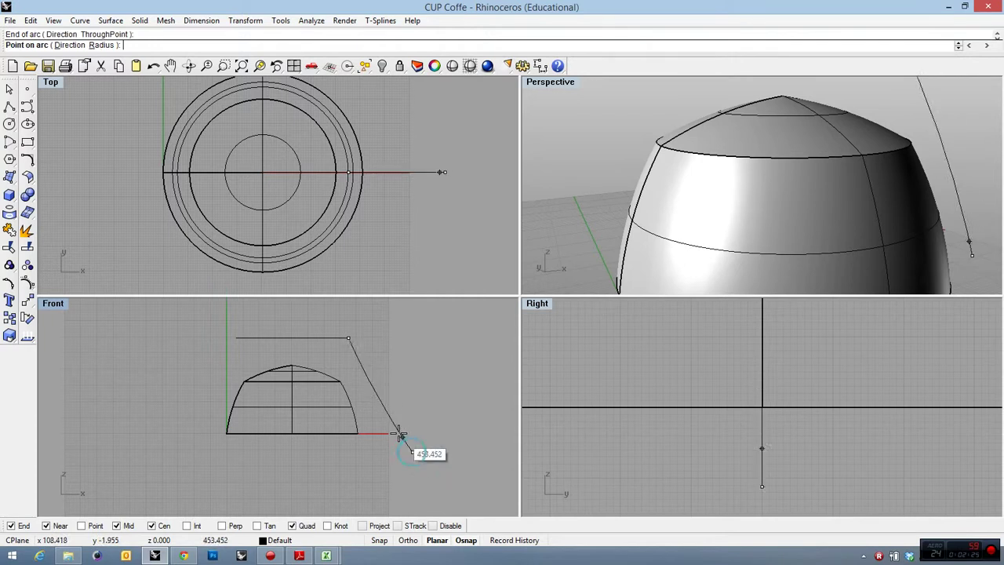
click(359, 399)
scroll(871, 137, down, 5)
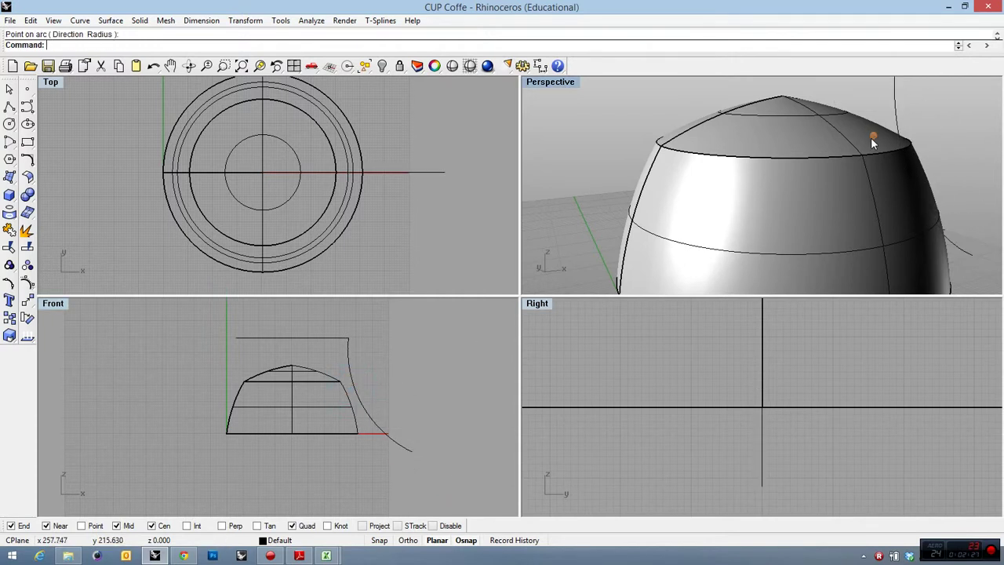
Step: Maximize the Perspective view and orbit to inspect the new arc beside the dome
double_click(575, 82)
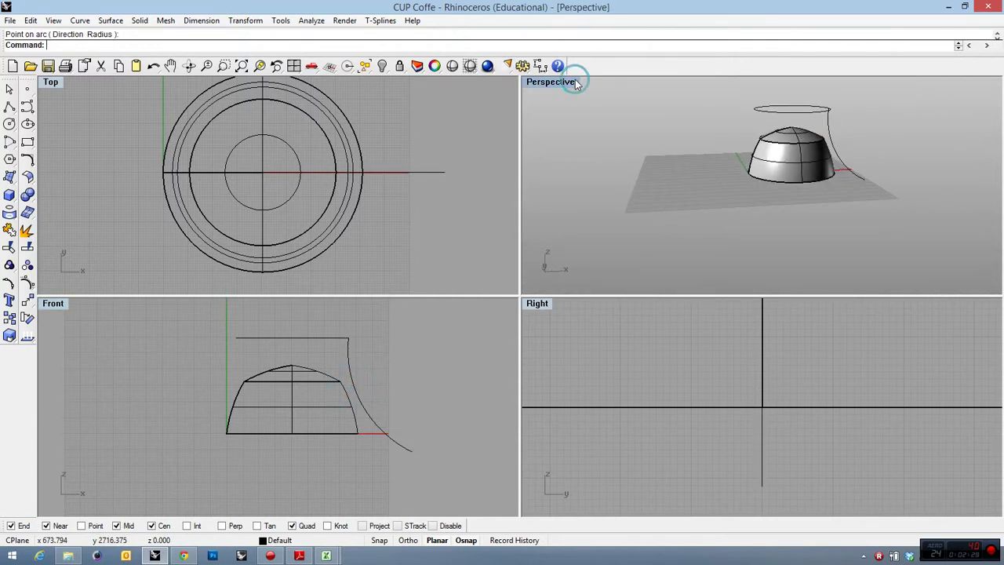
scroll(666, 153, up, 5)
right_drag(695, 157, 678, 169)
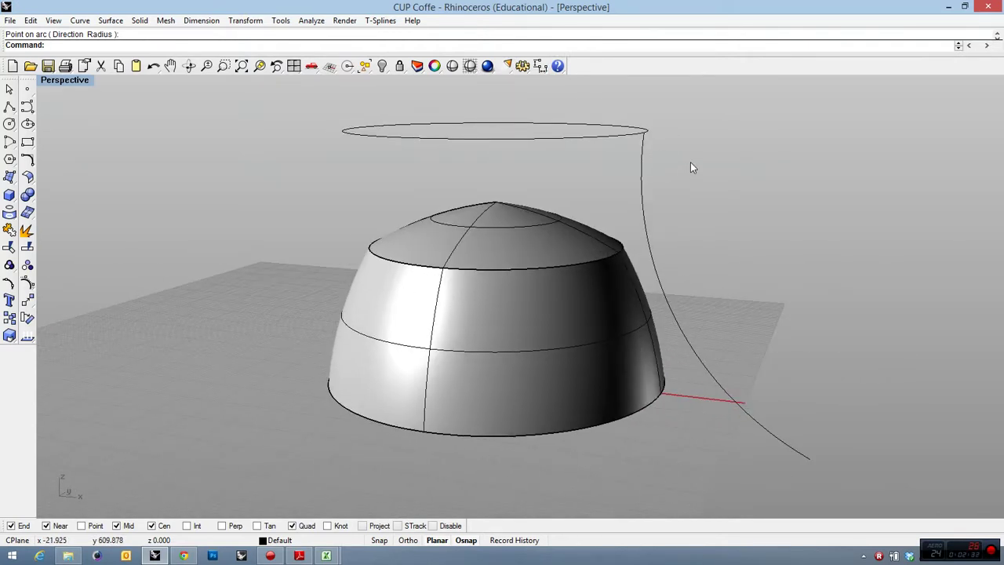
click(648, 227)
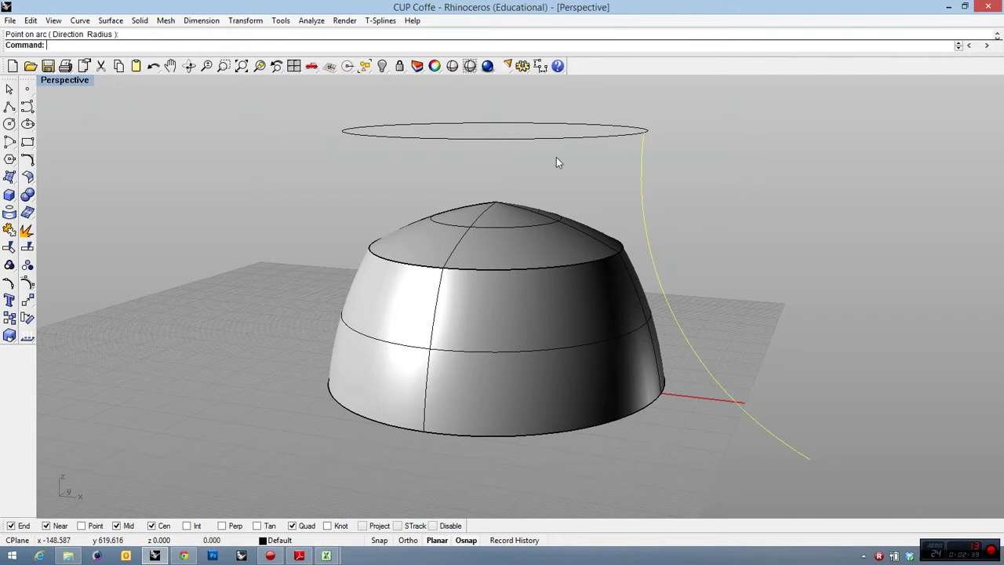
key(Escape)
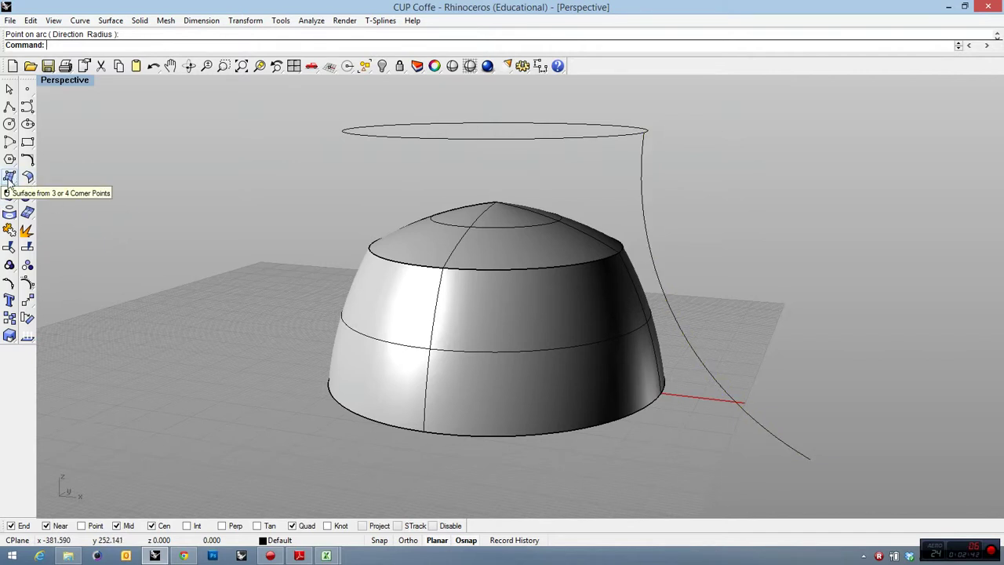
Step: Float the surface tools as a toolbar and start Rail Revolve with the top circle as profile
click(9, 183)
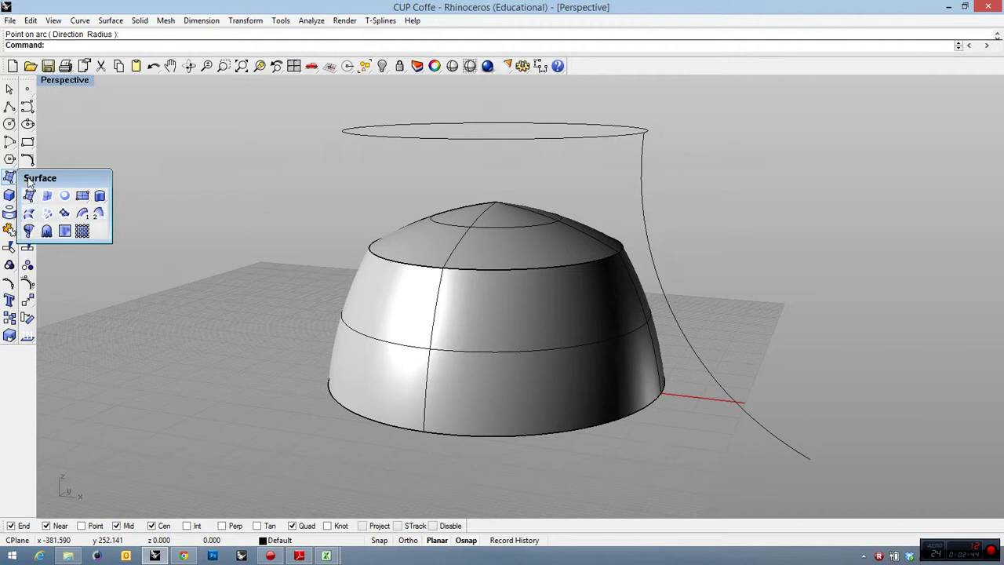
drag(28, 179, 57, 160)
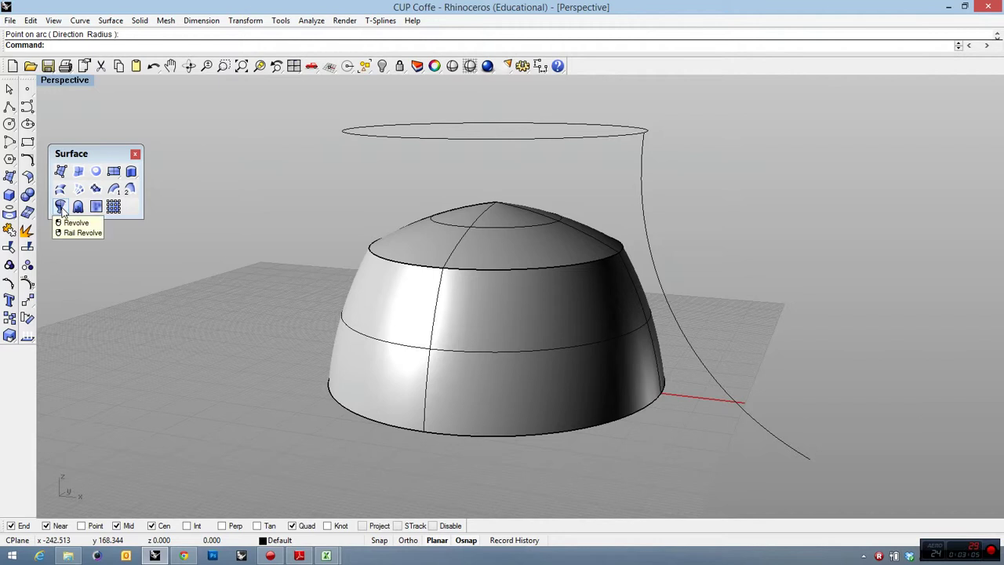
right_click(61, 207)
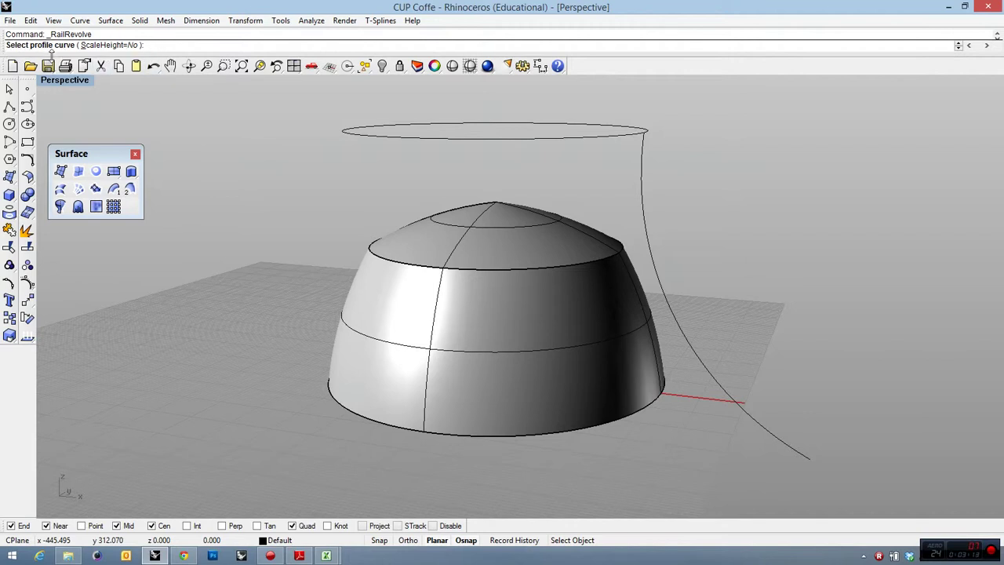
click(481, 140)
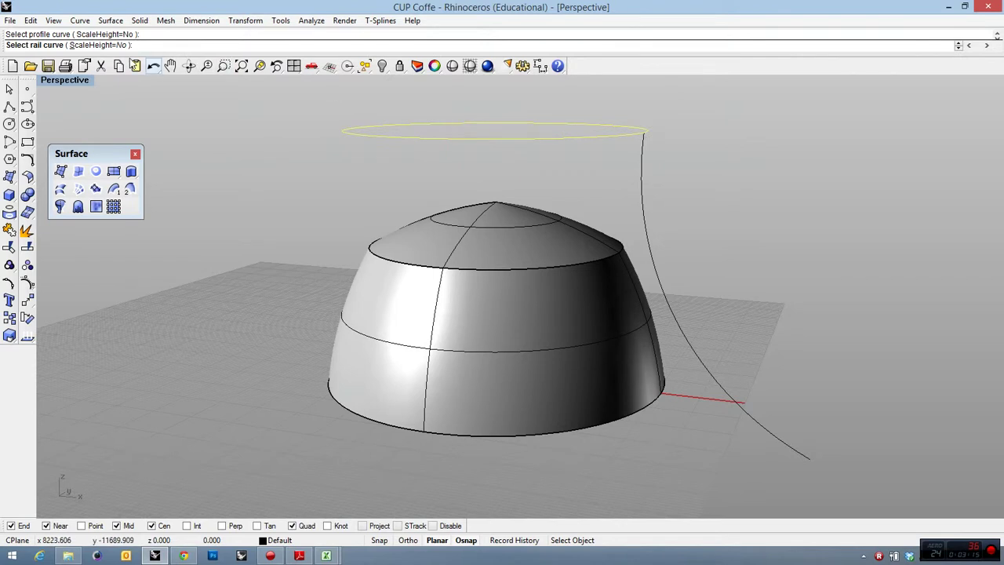
Step: Rail-revolve the arc along the top circle, with the axis rising from the dome's apex
key(Escape)
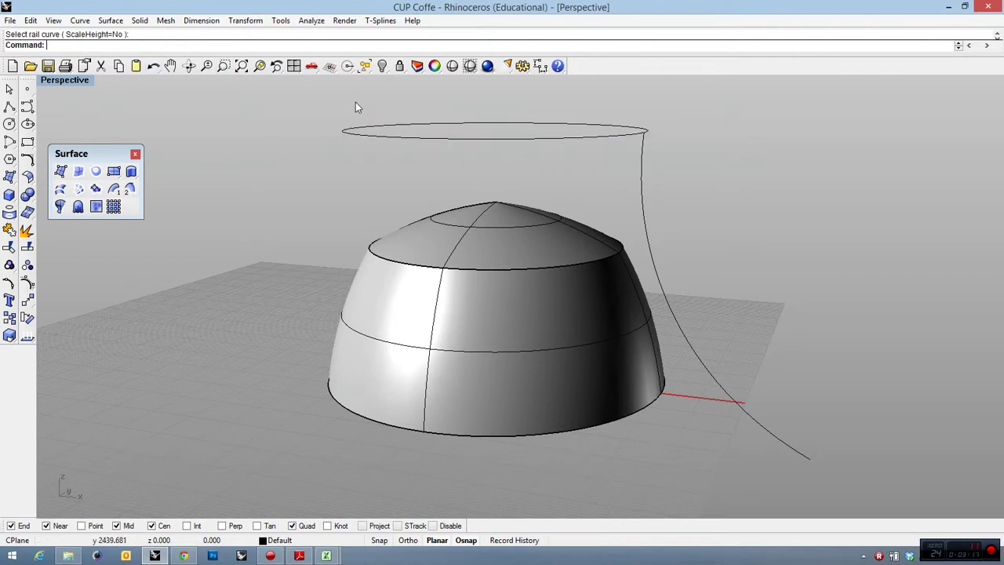
key(Return)
click(629, 191)
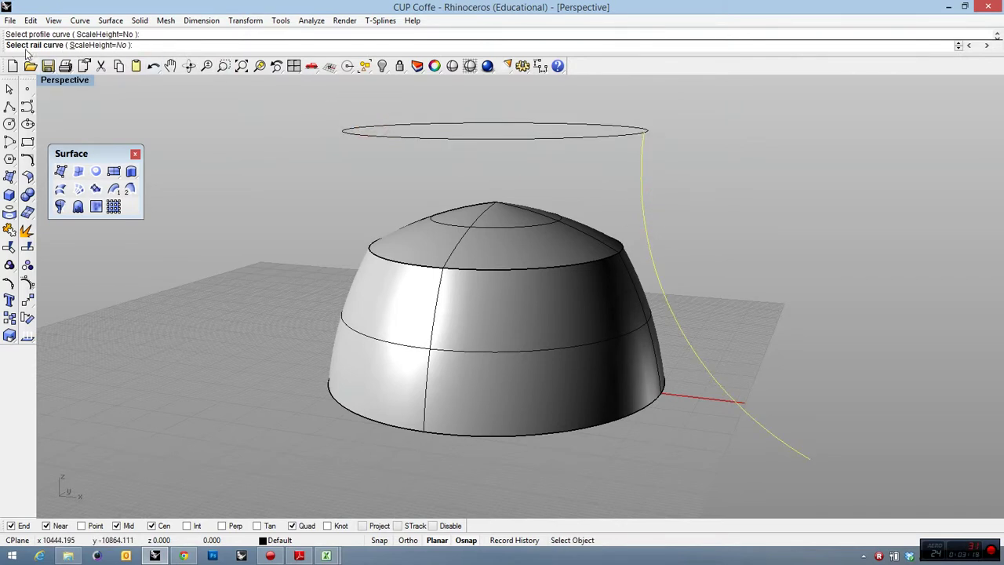
click(445, 138)
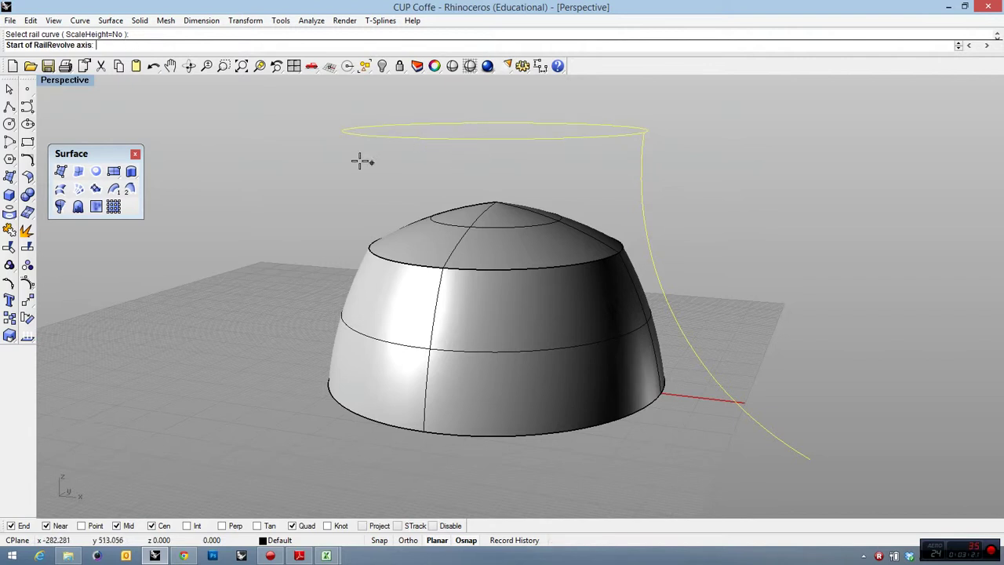
double_click(69, 82)
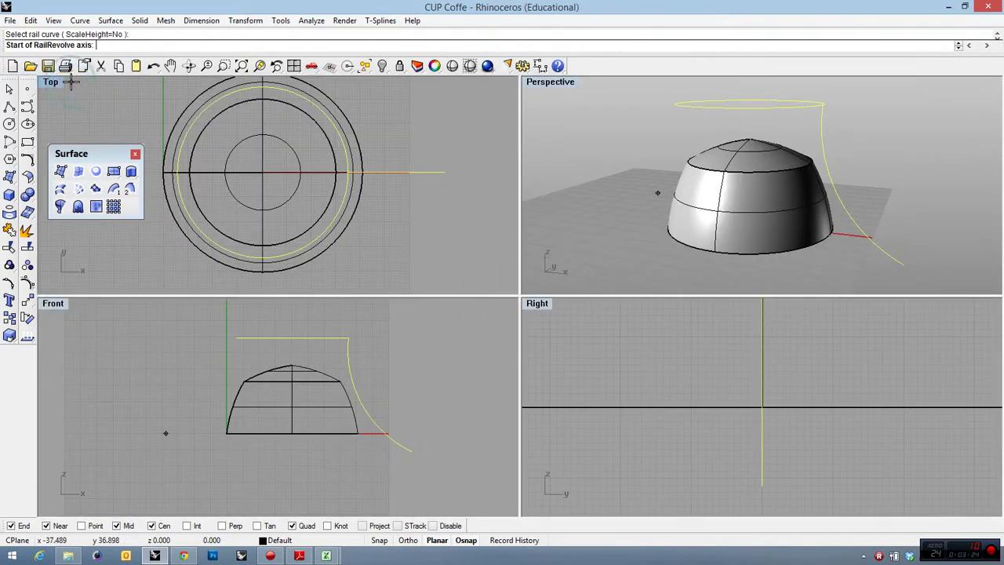
click(291, 363)
click(287, 332)
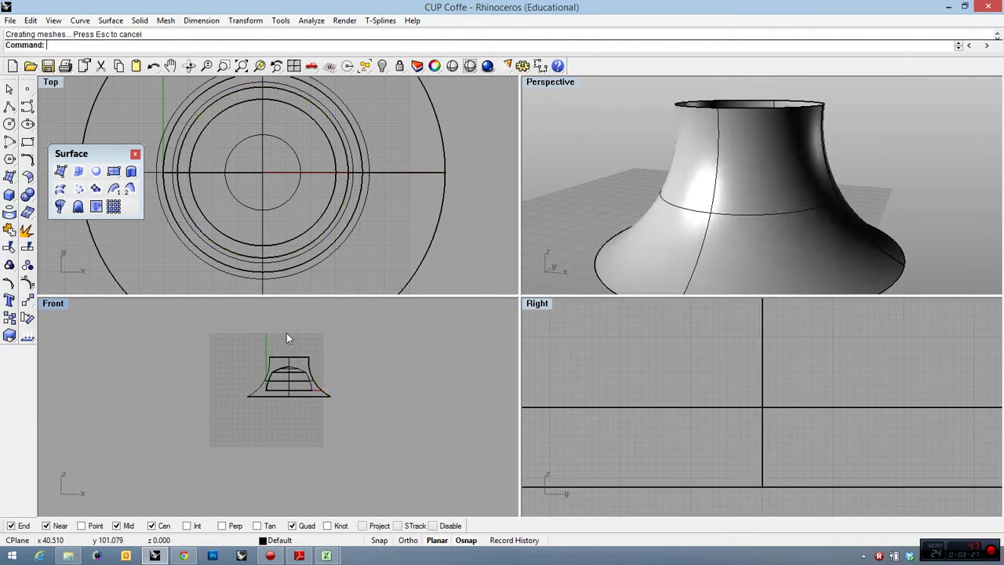
Step: Maximize Perspective to inspect the flared surface, then return to the four-view layout
double_click(575, 83)
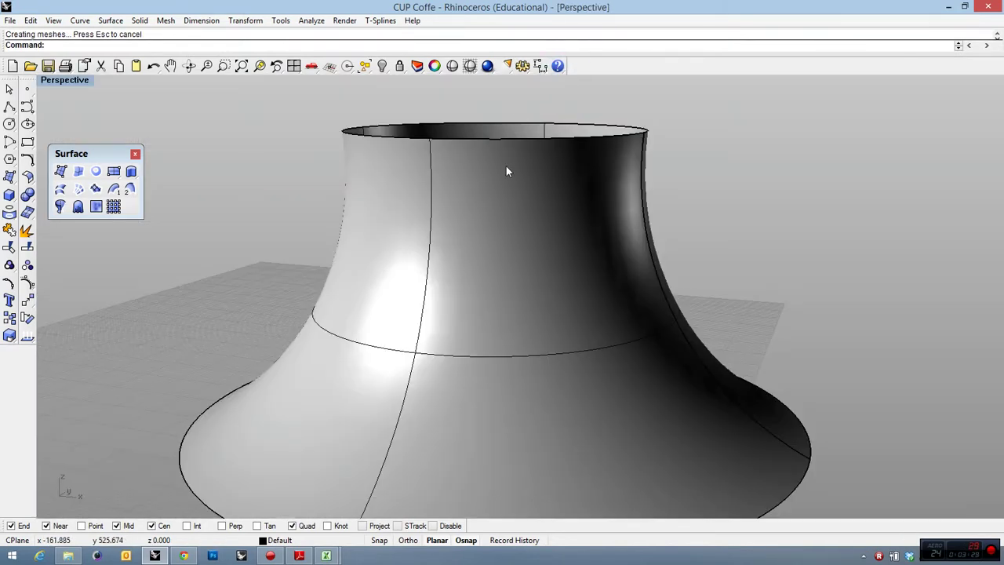
right_drag(629, 219, 594, 207)
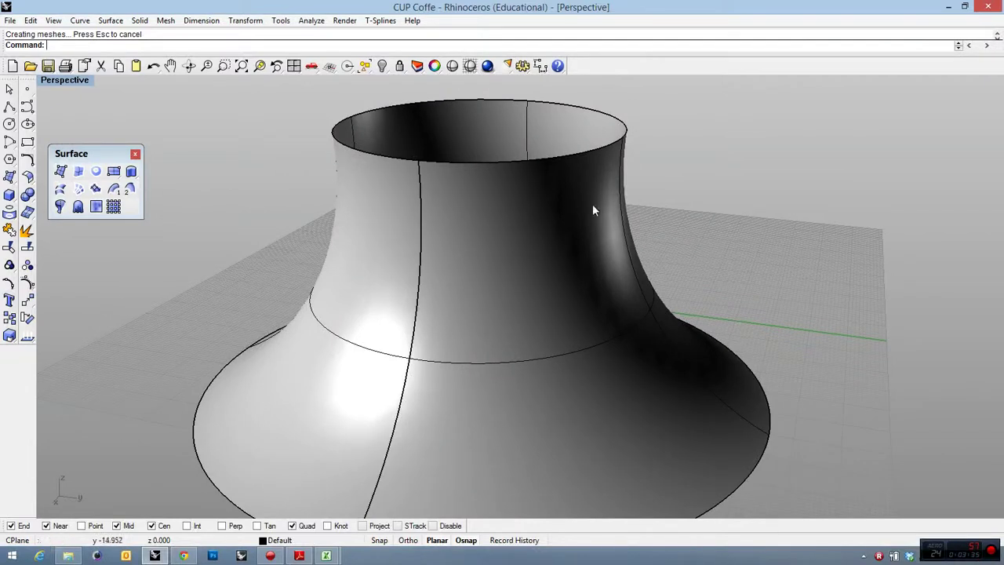
right_drag(593, 255, 588, 309)
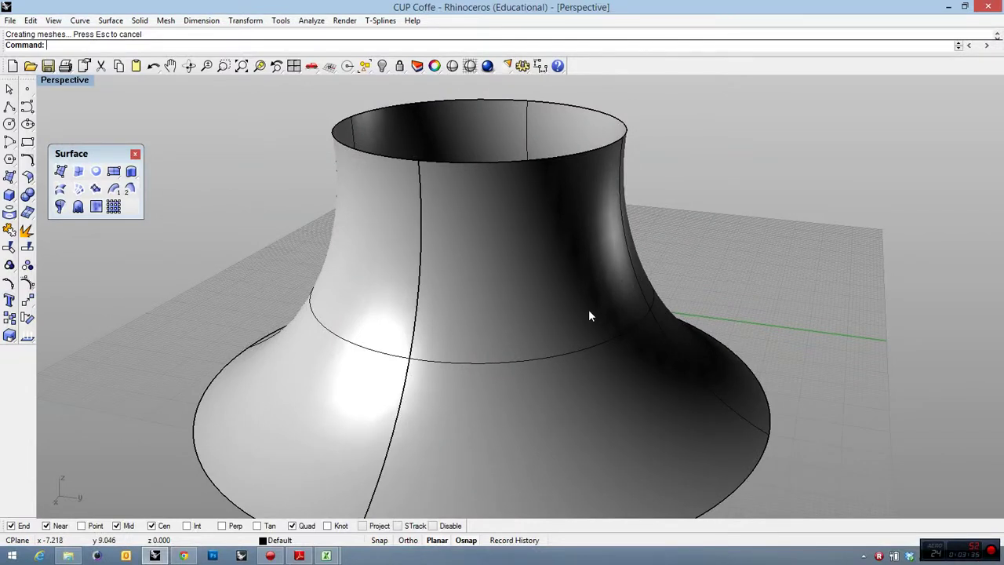
double_click(84, 80)
scroll(298, 369, up, 5)
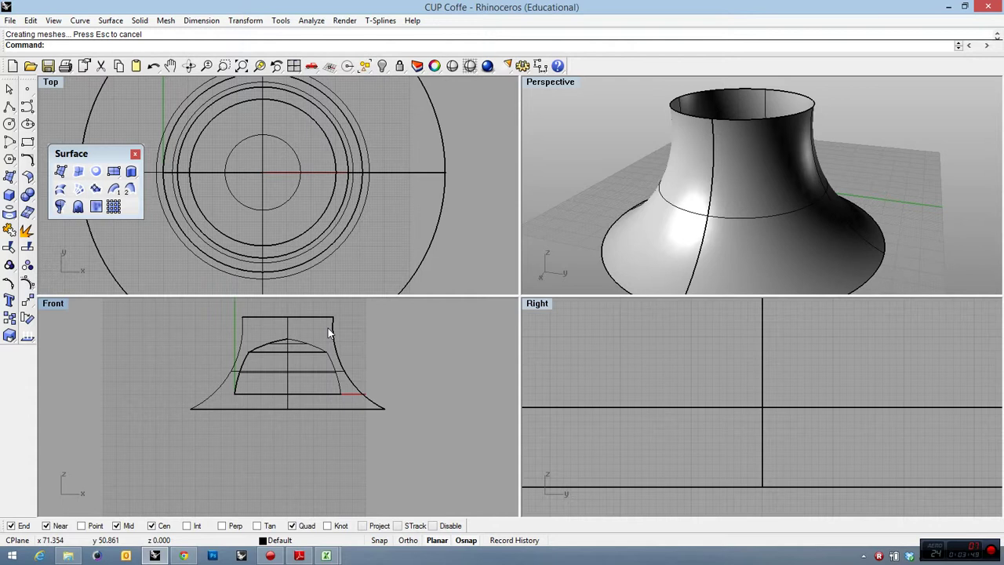
Step: Undo the rail-revolve surface and begin a Revolve of the arc, then cancel it
key(ctrl+z)
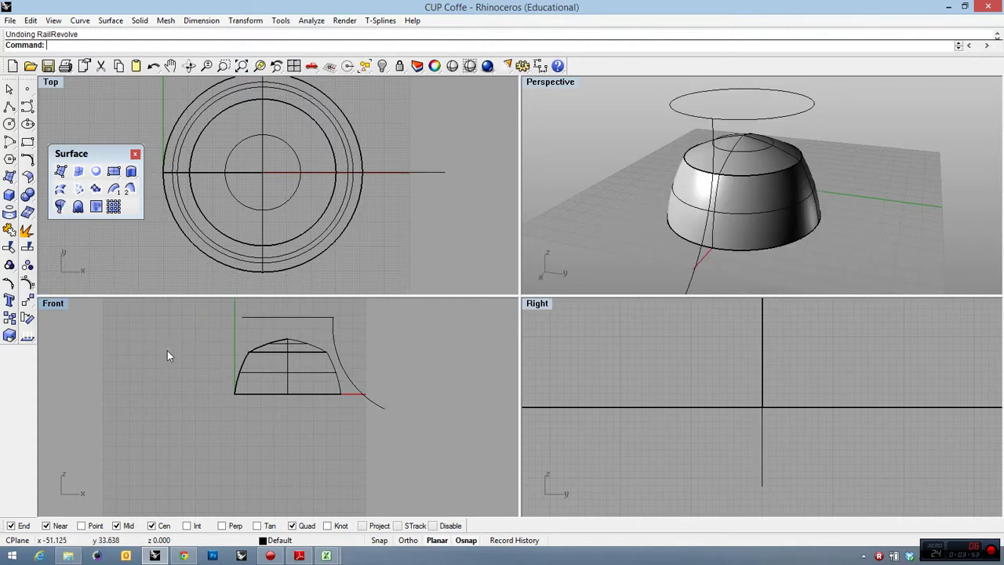
click(61, 208)
click(715, 139)
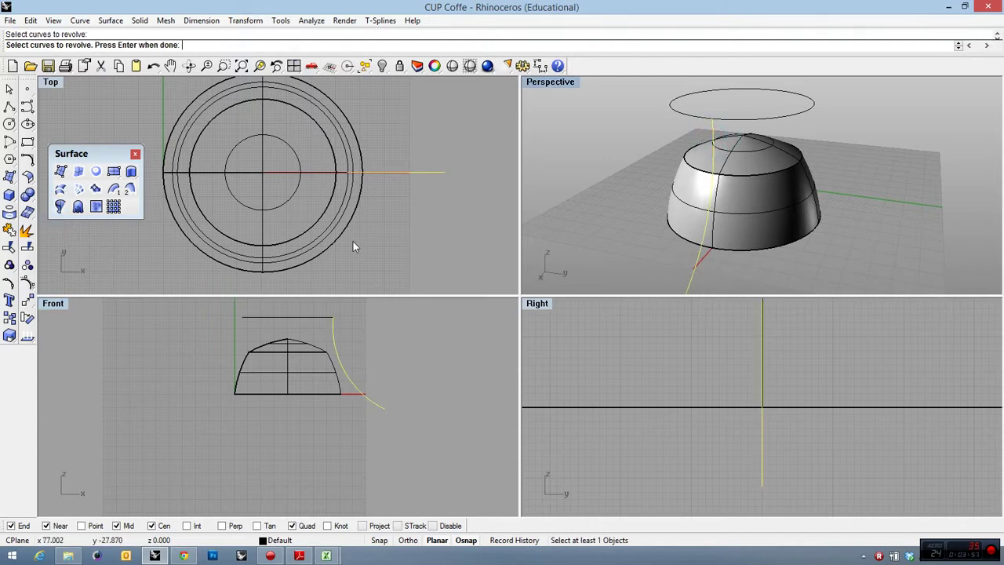
key(Return)
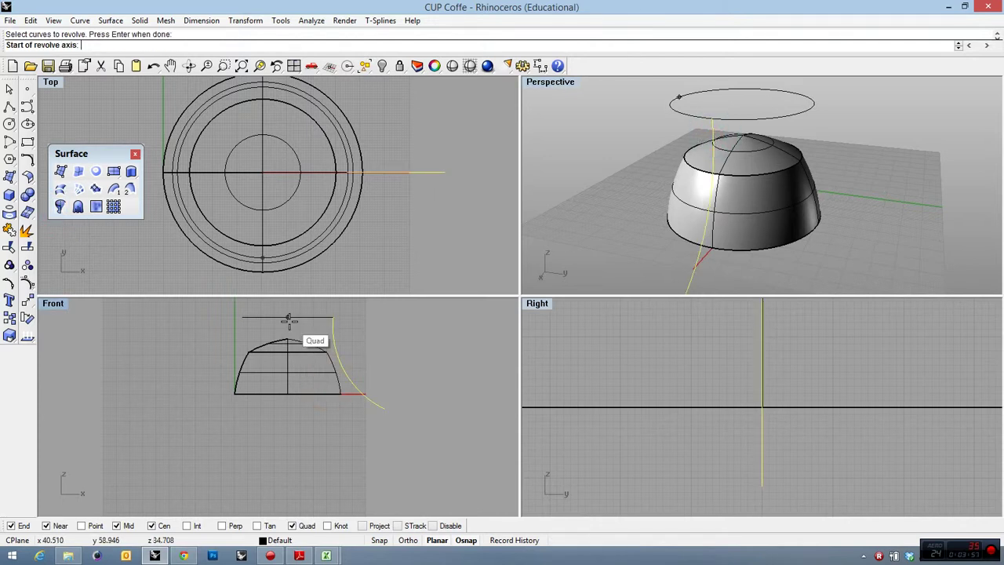
click(262, 171)
key(Escape)
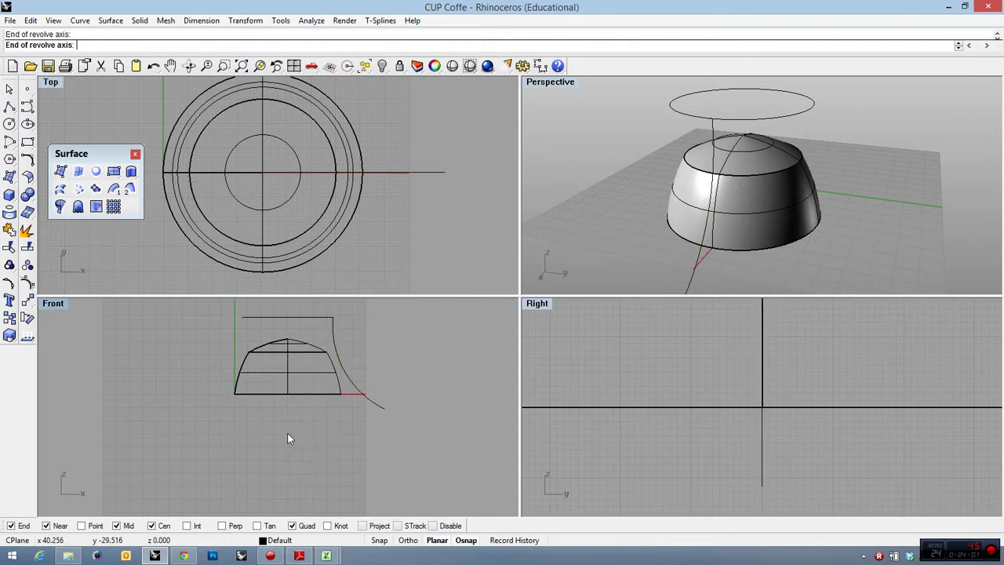
Step: Revolve the profile arc FullCircle around a vertical axis rising from the dome top
right_click(290, 323)
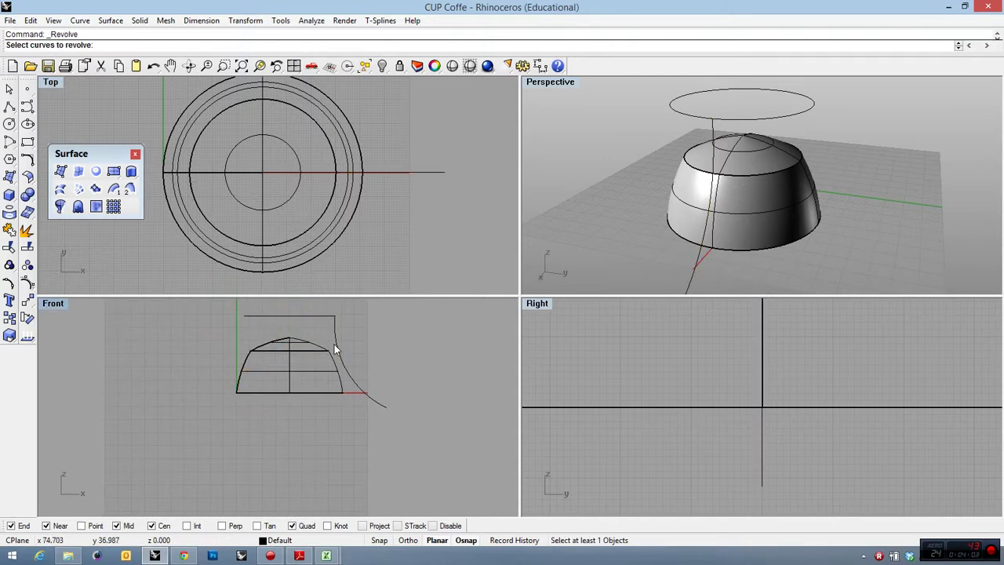
click(336, 349)
right_click(317, 347)
click(289, 339)
scroll(298, 341, down, 3)
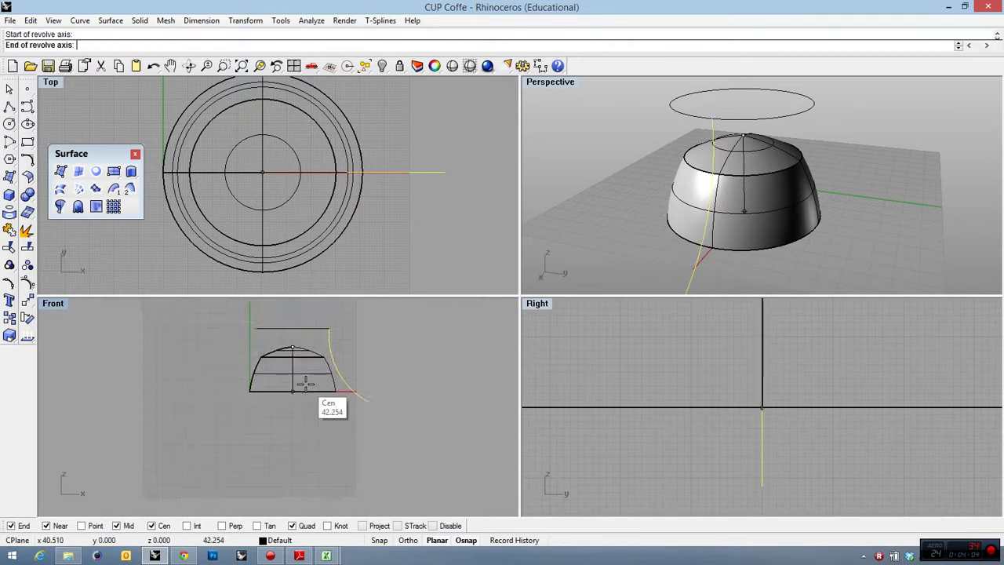
click(294, 316)
right_click(294, 313)
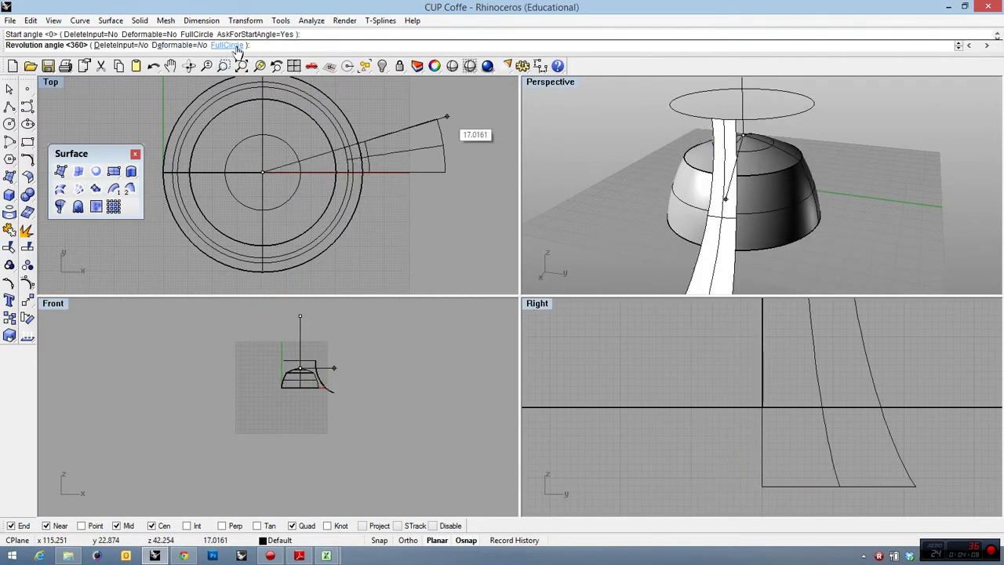
click(235, 47)
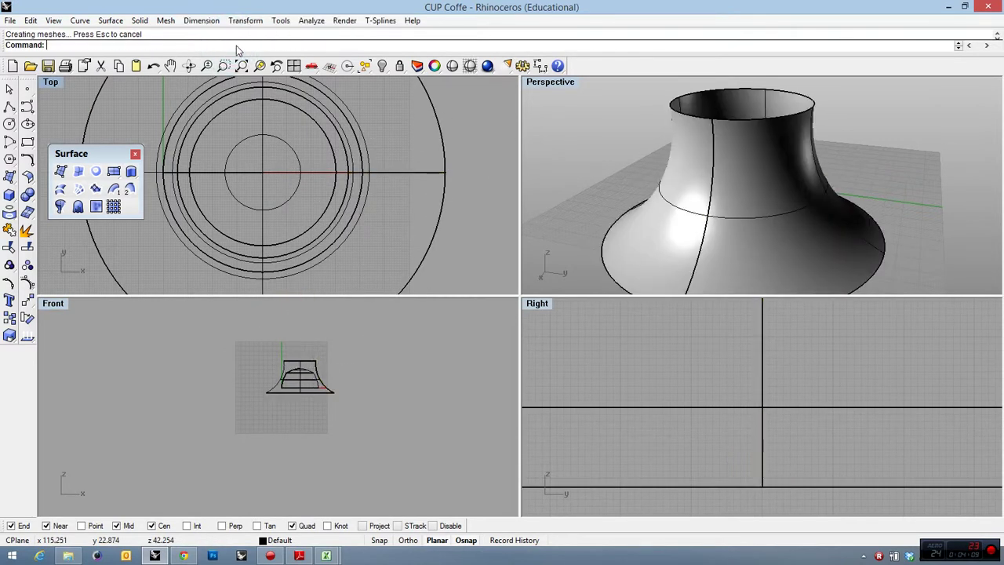
Step: Select the flared revolved surface and make a scaled copy centred on its rim
double_click(552, 82)
right_drag(239, 195, 393, 205)
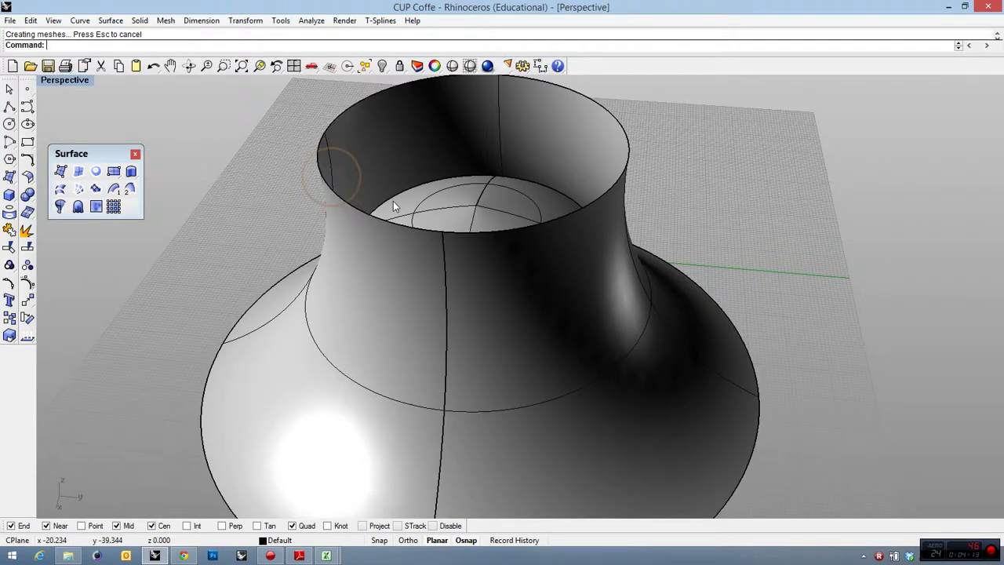
scroll(393, 206, down, 3)
click(497, 285)
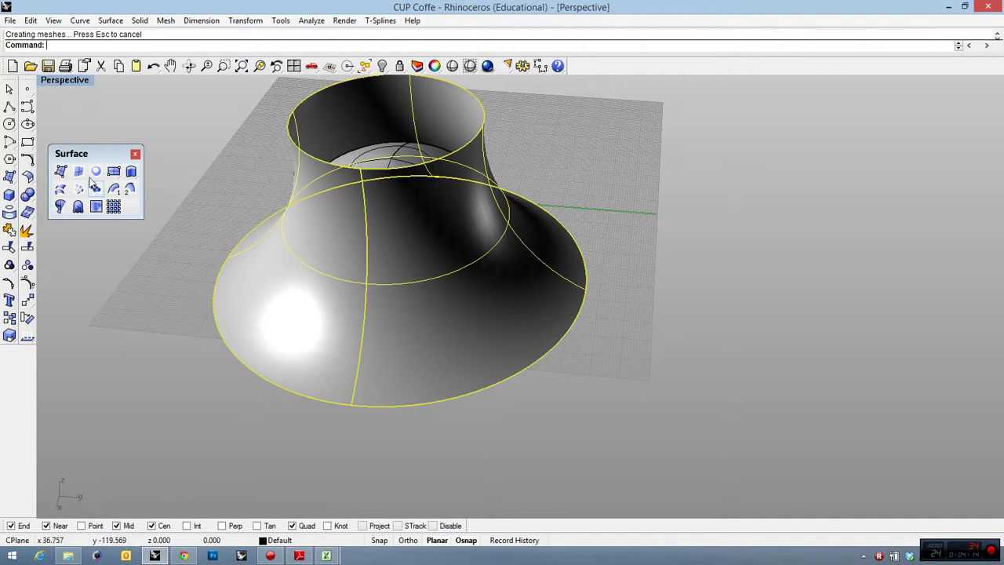
click(10, 337)
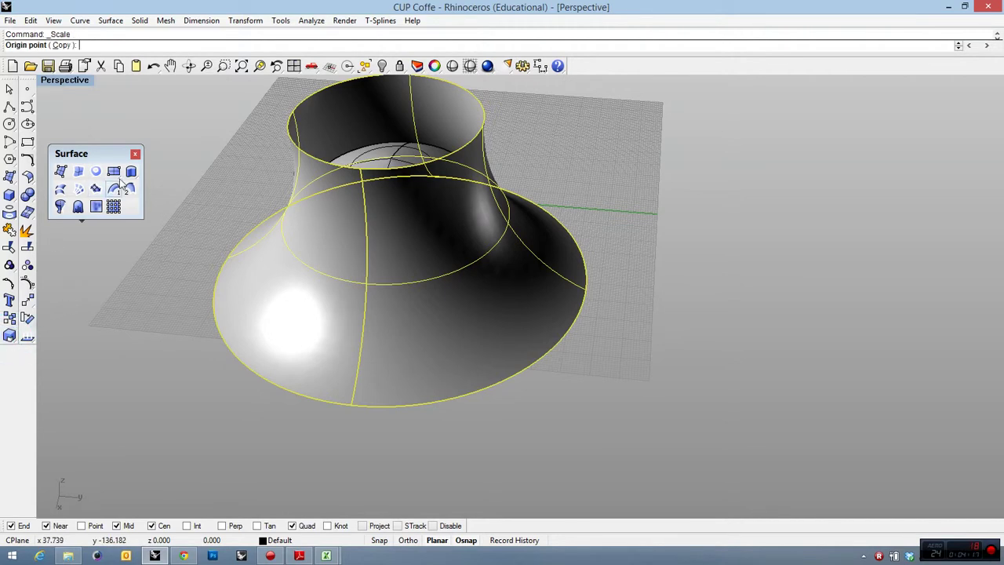
click(317, 93)
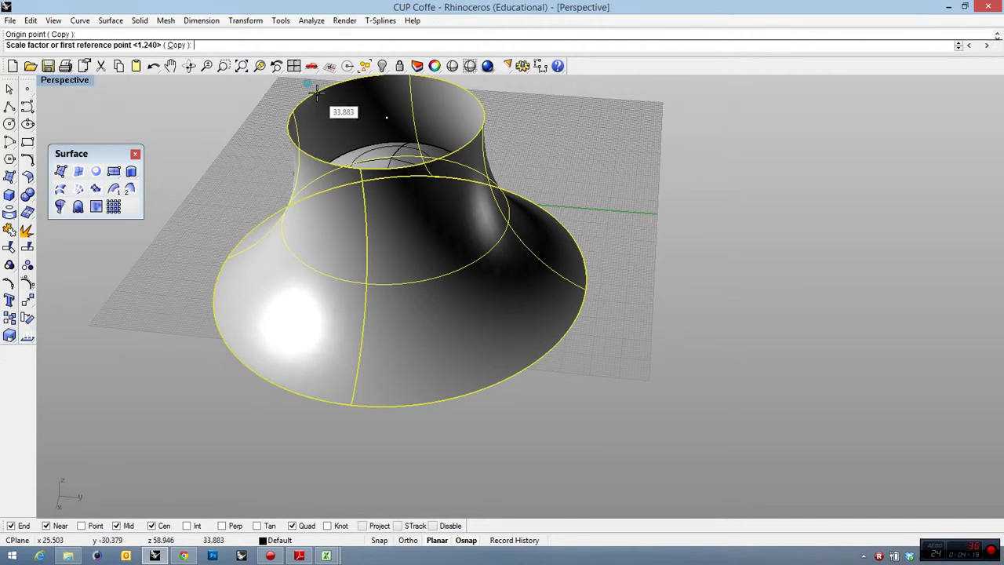
click(731, 209)
click(657, 209)
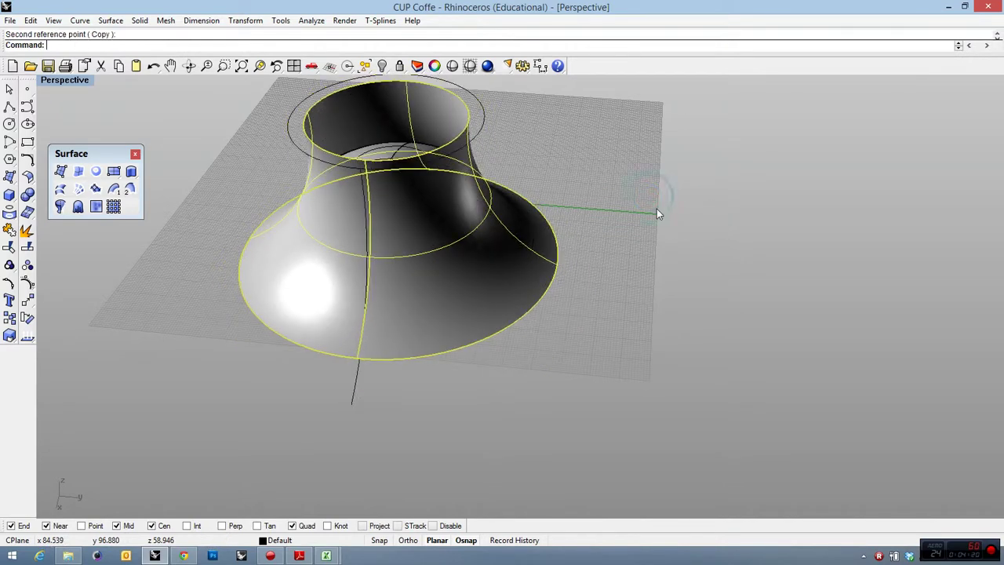
Step: Repeat Scale from the rim centre to add a second nested copy
right_drag(560, 185, 478, 196)
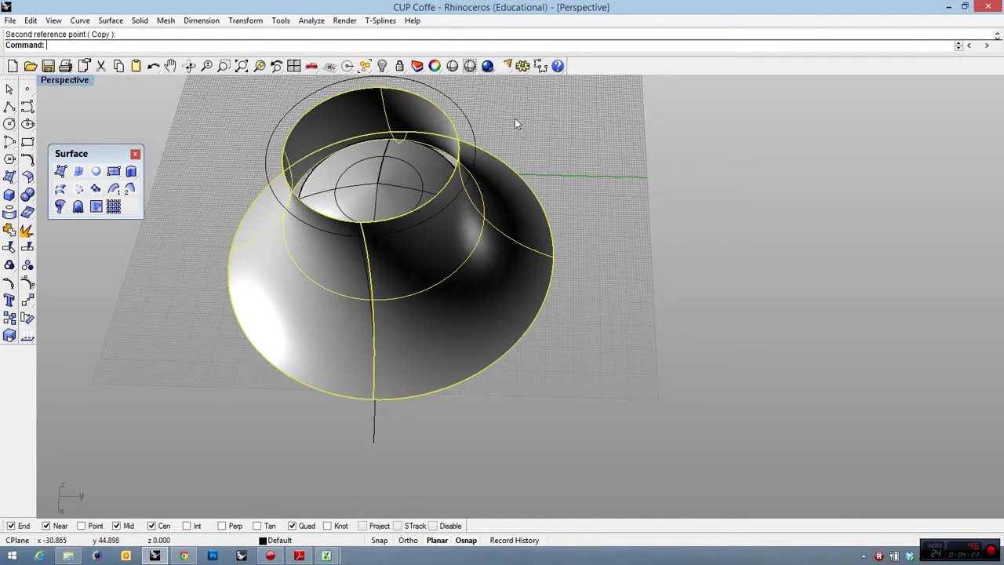
key(Return)
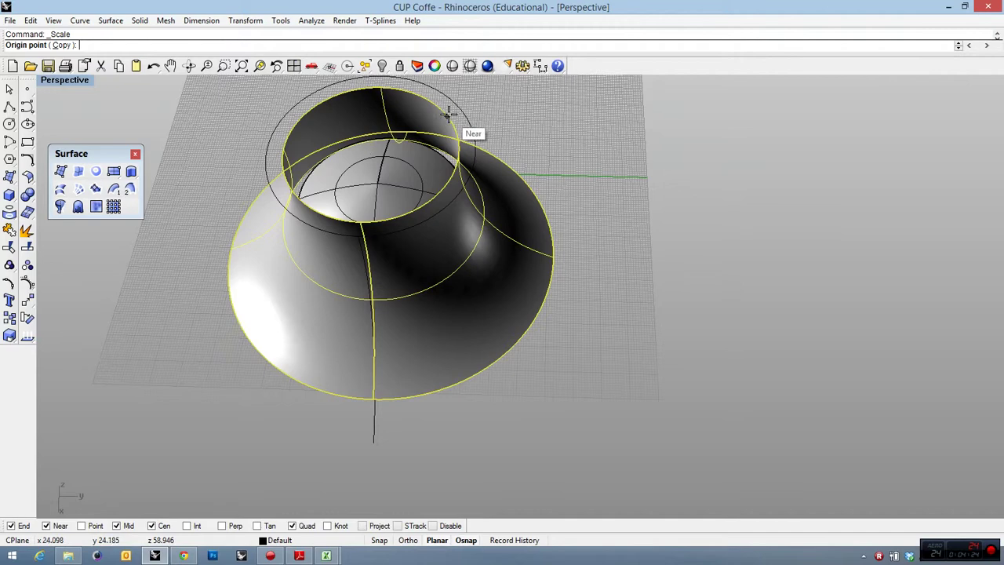
click(427, 103)
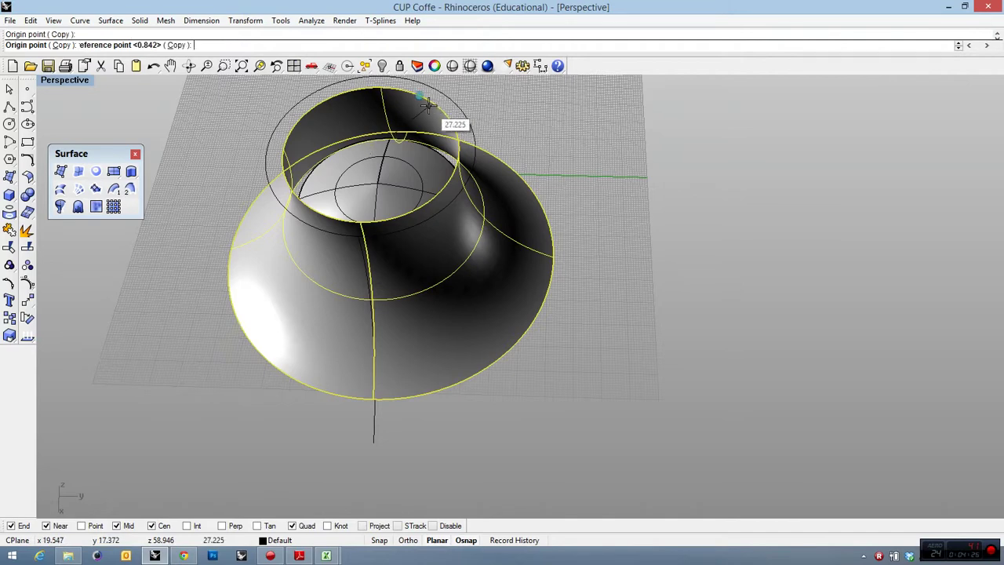
click(753, 195)
click(695, 209)
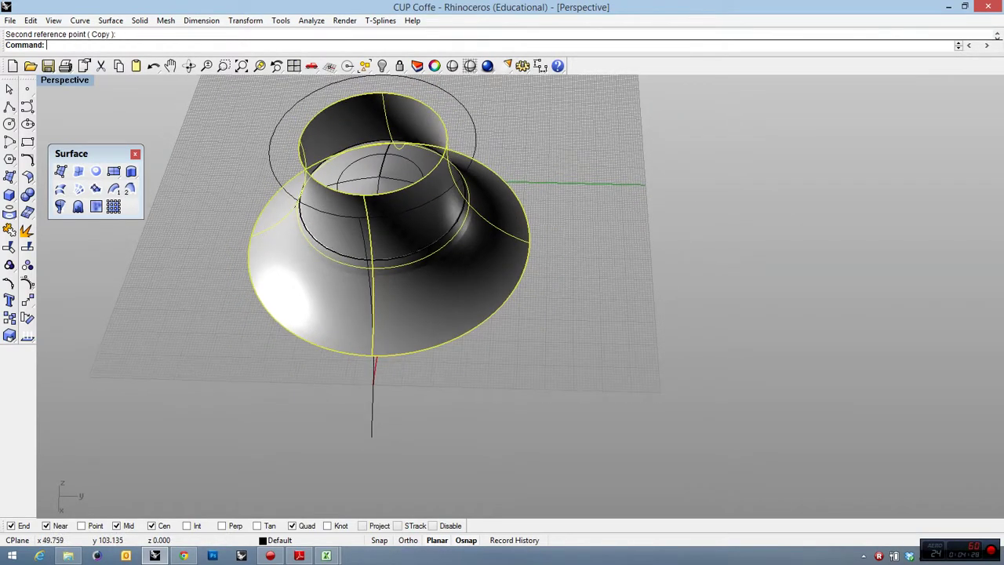
Step: Make a third nested scaled copy from the rim, back in the four-view layout
right_drag(695, 209, 604, 208)
key(Return)
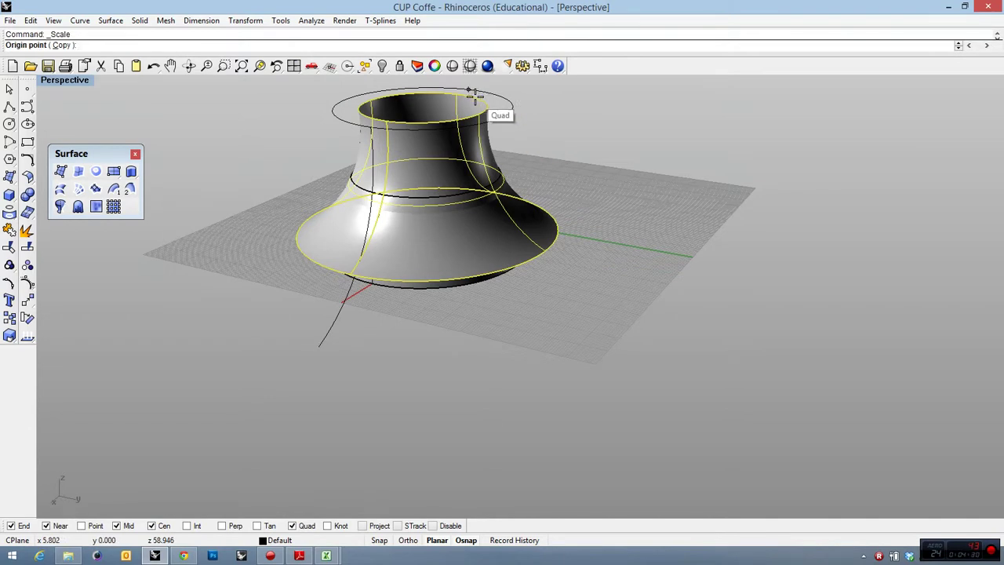
click(473, 94)
click(679, 144)
click(655, 152)
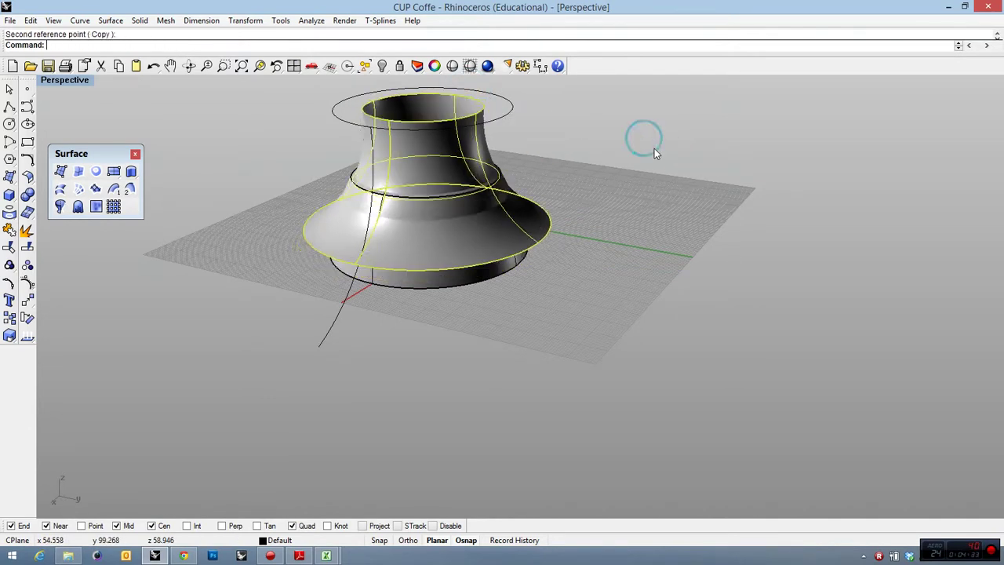
right_drag(590, 276, 502, 173)
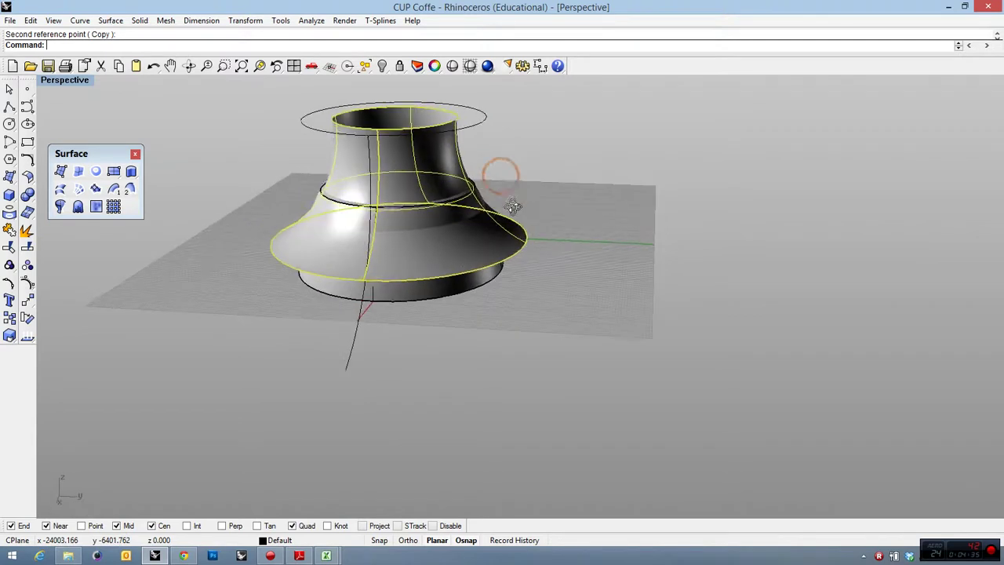
double_click(84, 82)
Step: In the Front view, shift the selected profile curves down, then nudge them up and down
scroll(337, 352, up, 10)
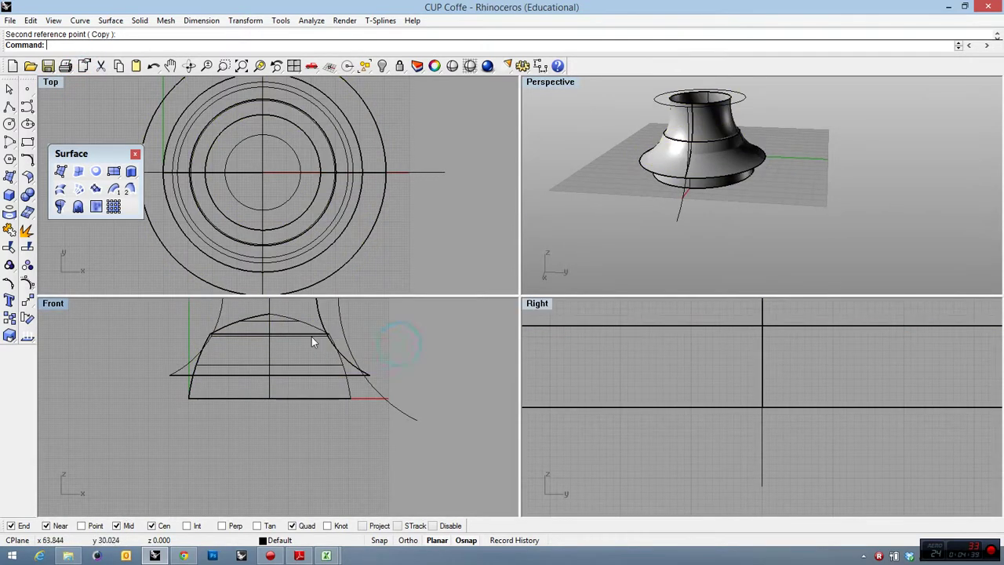
drag(320, 315, 556, 230)
scroll(698, 163, up, 5)
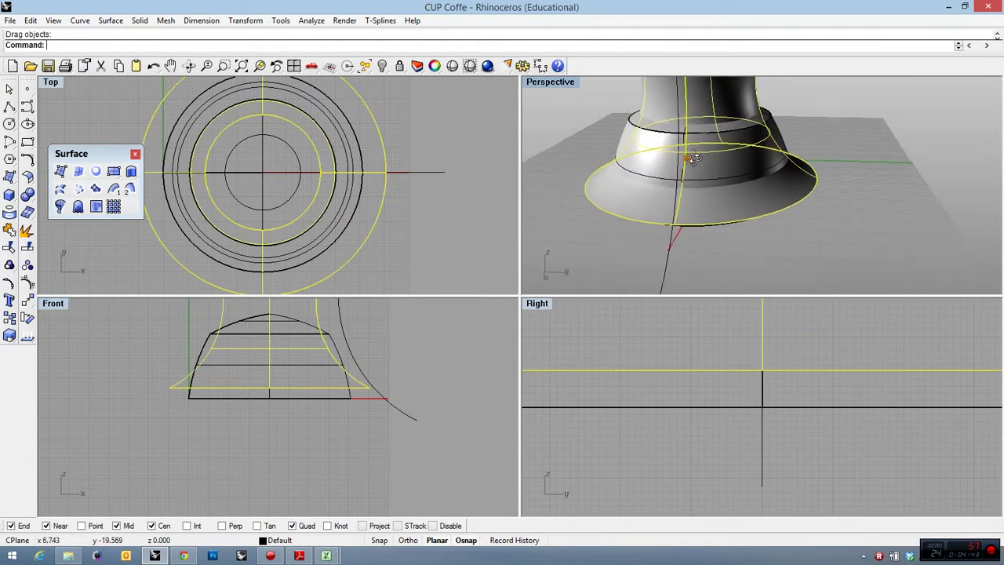
scroll(713, 165, down, 2)
right_drag(309, 304, 311, 347)
drag(316, 343, 382, 278)
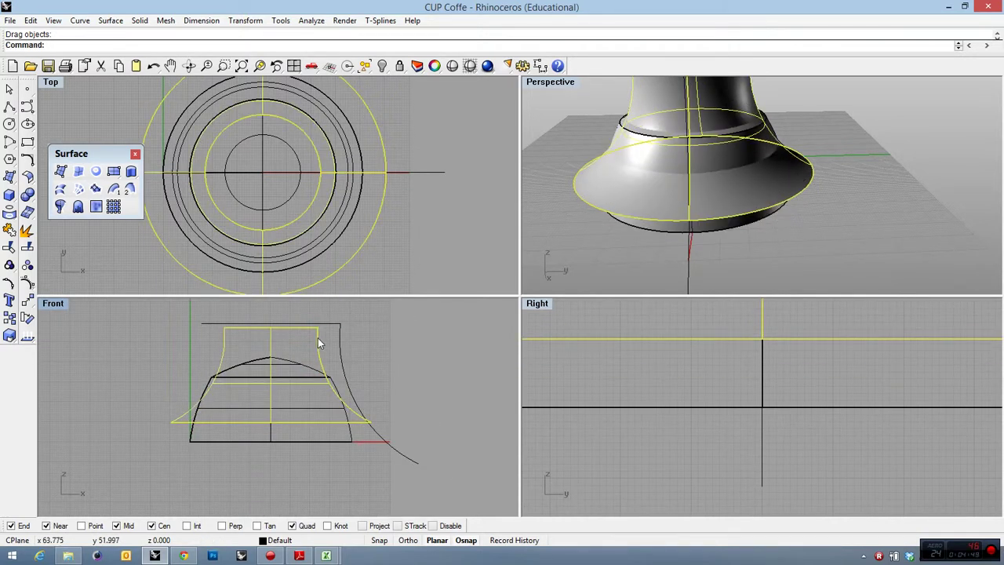
mouse_move(317, 343)
mouse_down()
mouse_move(322, 327)
mouse_move(321, 352)
mouse_up()
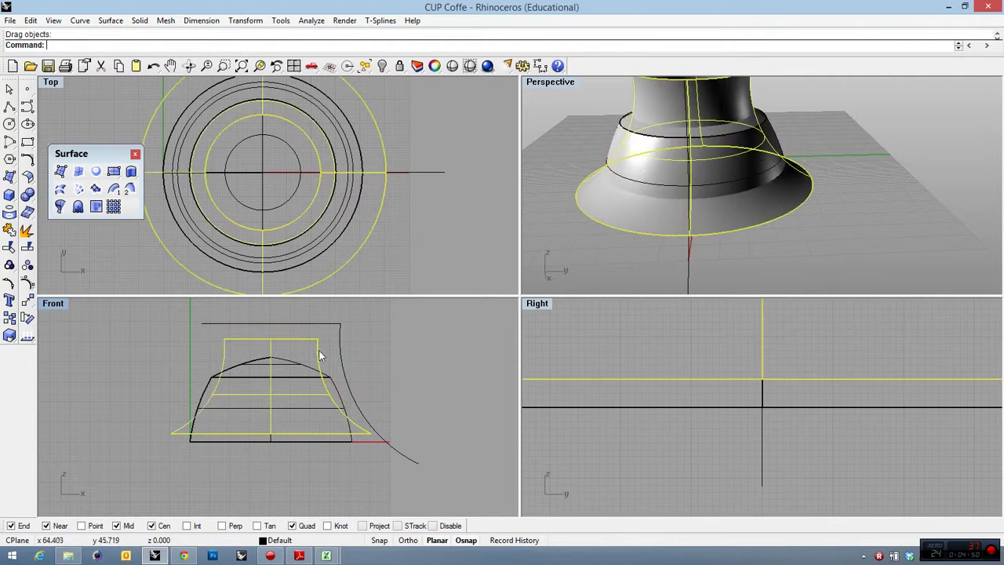
click(860, 196)
Step: Orbit the maximized Perspective view around the cup to check the stepped flared bands
double_click(550, 82)
right_drag(473, 220, 452, 294)
scroll(452, 294, down, 5)
scroll(416, 194, up, 3)
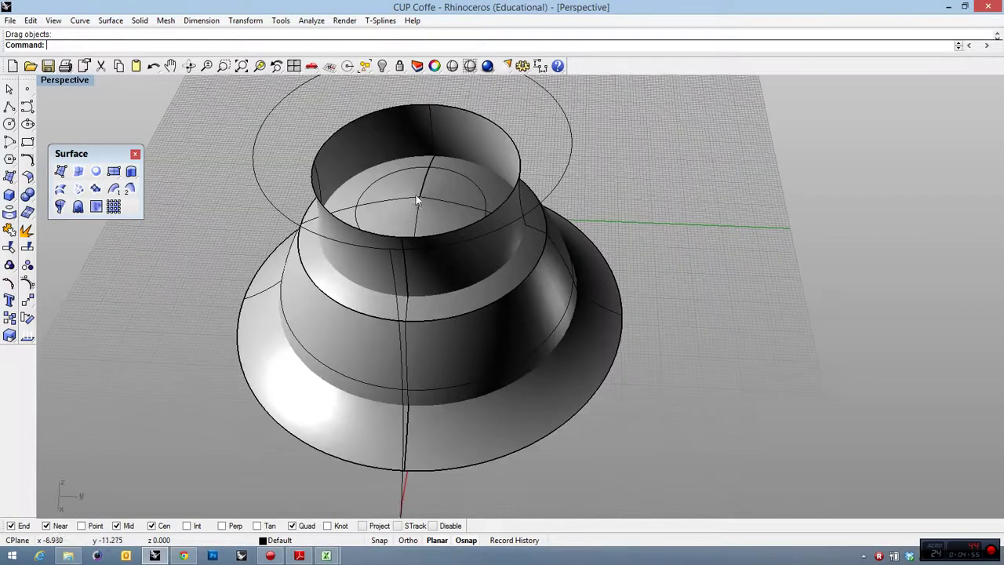
scroll(416, 194, up, 1)
click(461, 288)
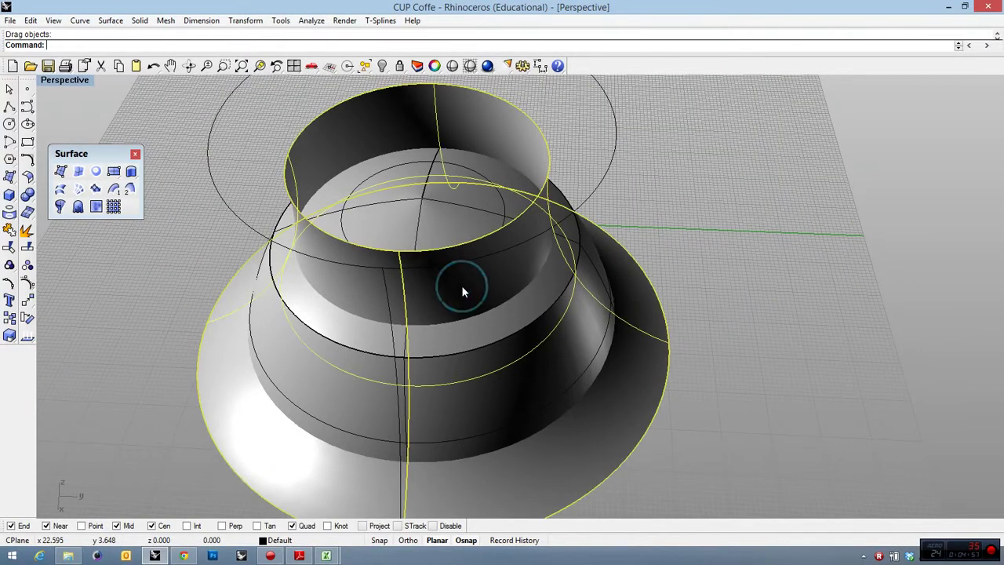
click(770, 282)
scroll(511, 318, down, 3)
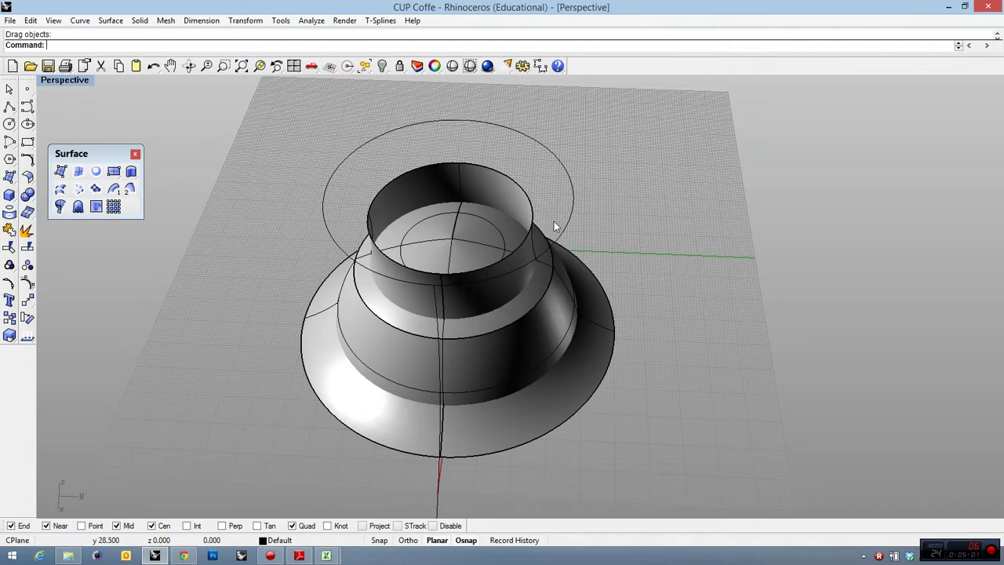
right_drag(486, 304, 473, 279)
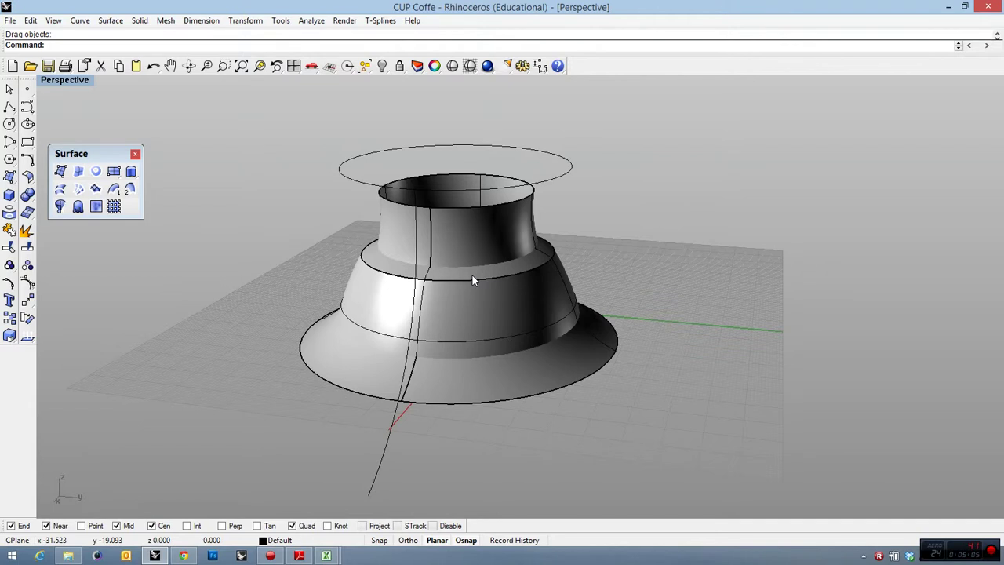
click(511, 230)
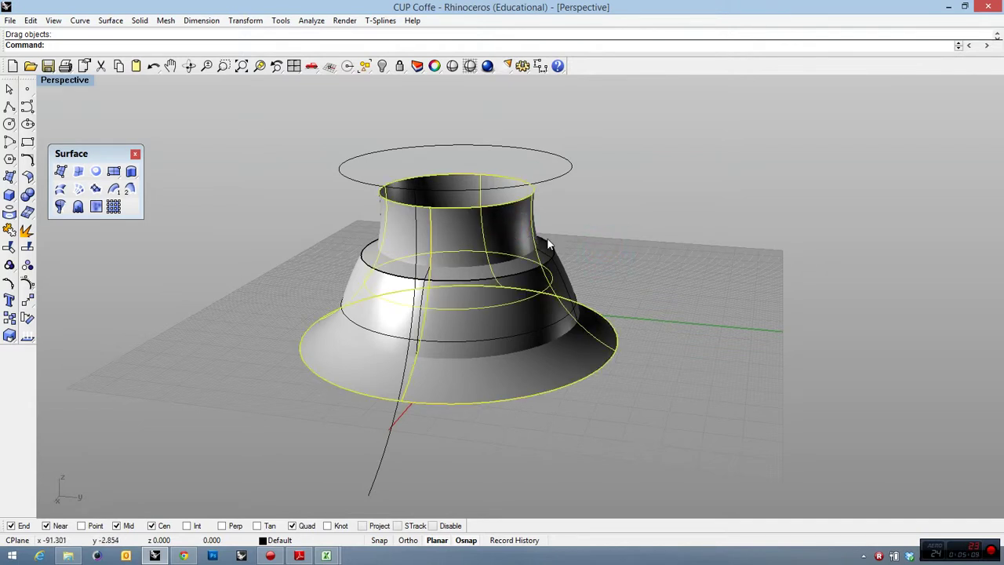
Step: Trim away a flared band of the cup, undo it, and end the first Trim
click(10, 247)
click(531, 314)
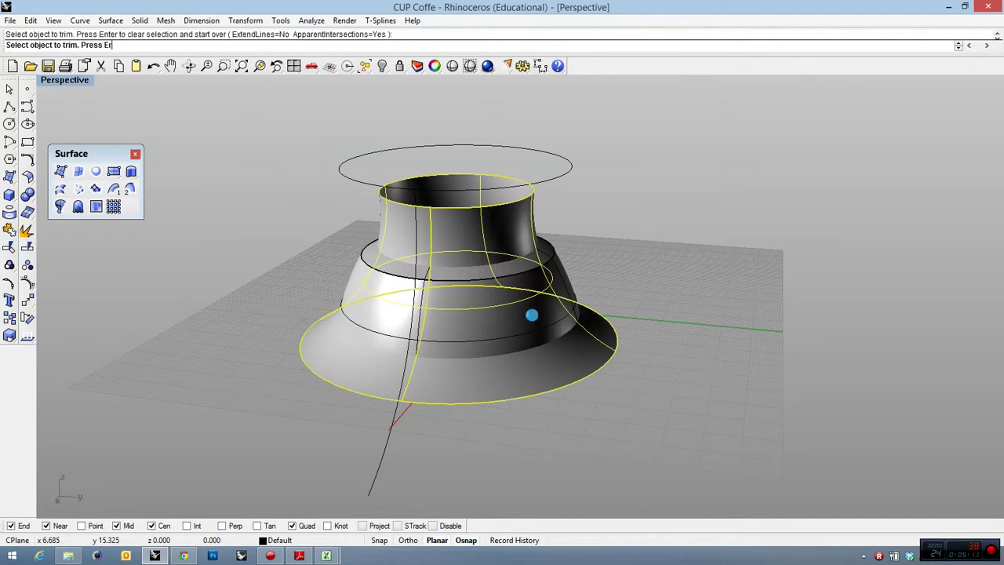
click(526, 310)
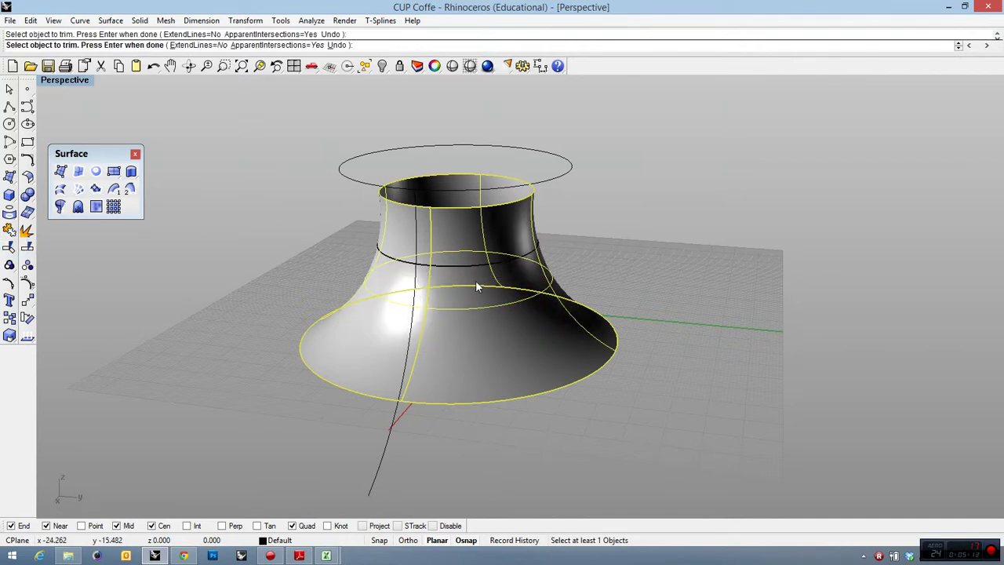
key(ctrl+z)
right_drag(610, 351, 655, 282)
right_drag(598, 257, 602, 281)
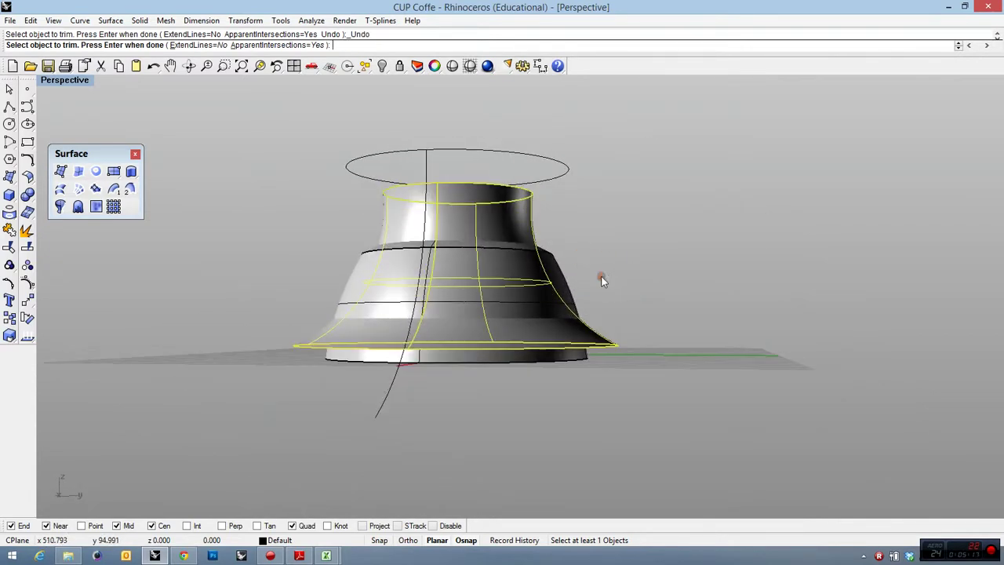
right_click(602, 281)
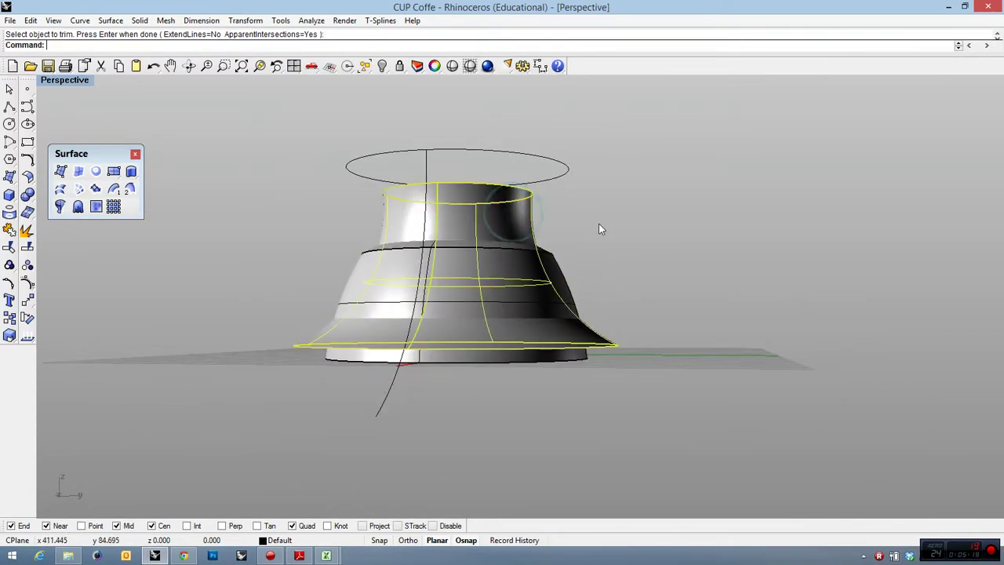
Step: Try trimming the lower cone and upper cup body pieces, undoing each cut
right_click(599, 229)
click(549, 262)
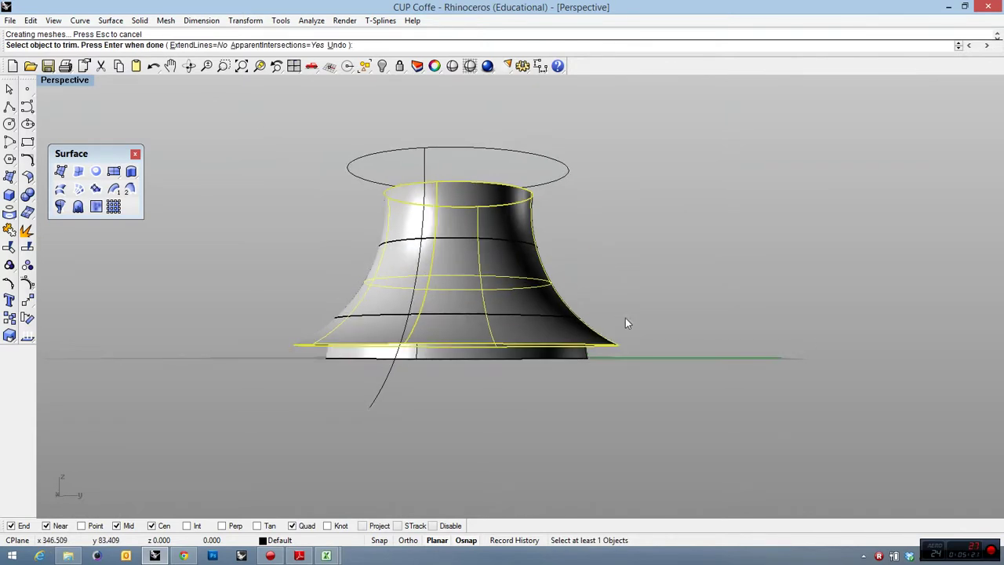
click(591, 355)
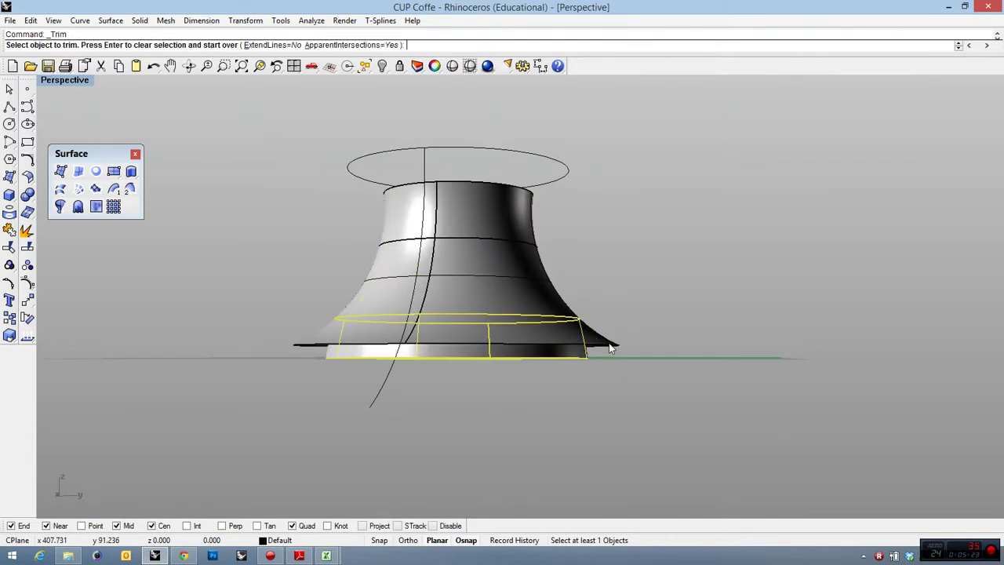
click(521, 212)
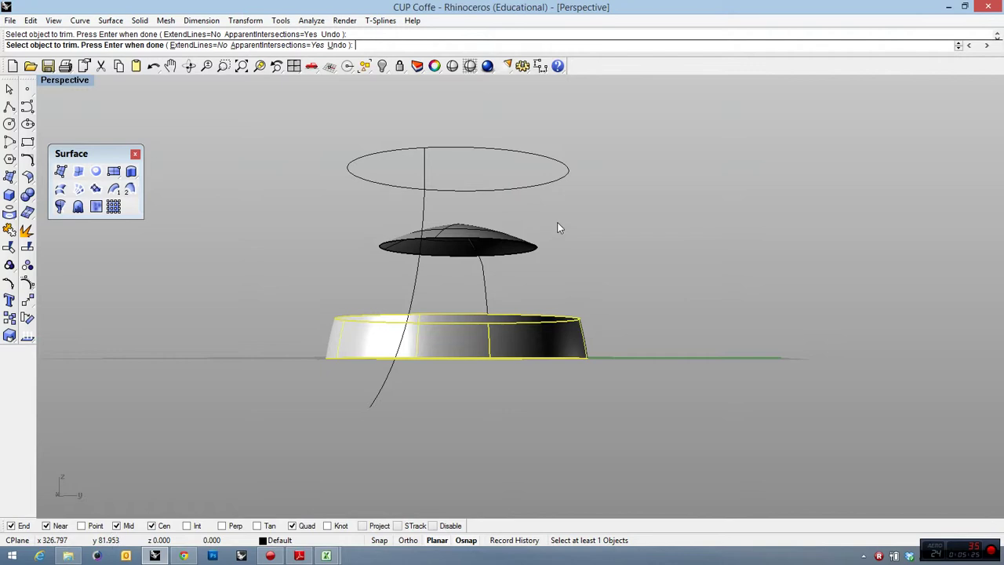
key(ctrl+z)
right_drag(581, 230, 524, 226)
click(508, 189)
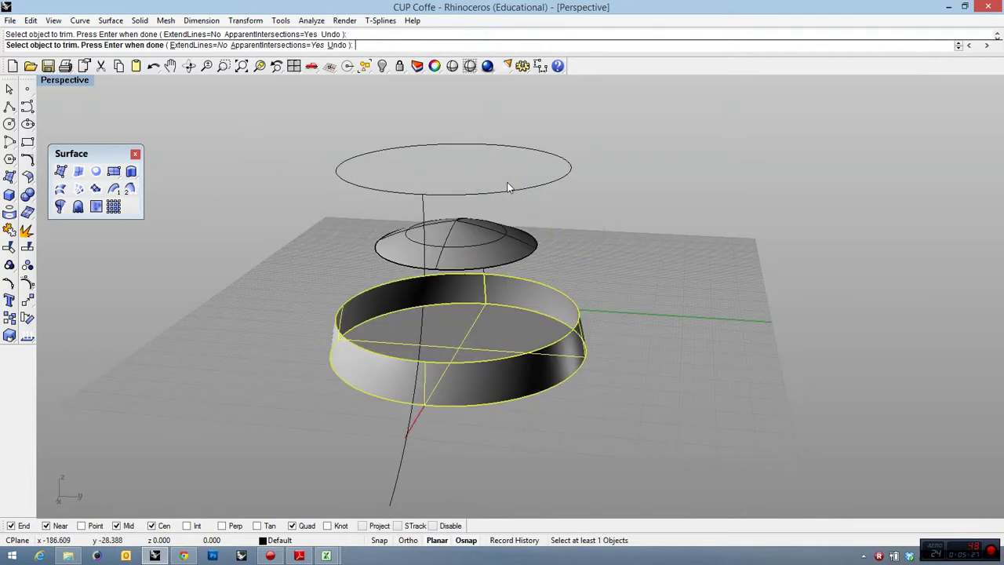
key(ctrl+z)
right_drag(586, 217, 463, 228)
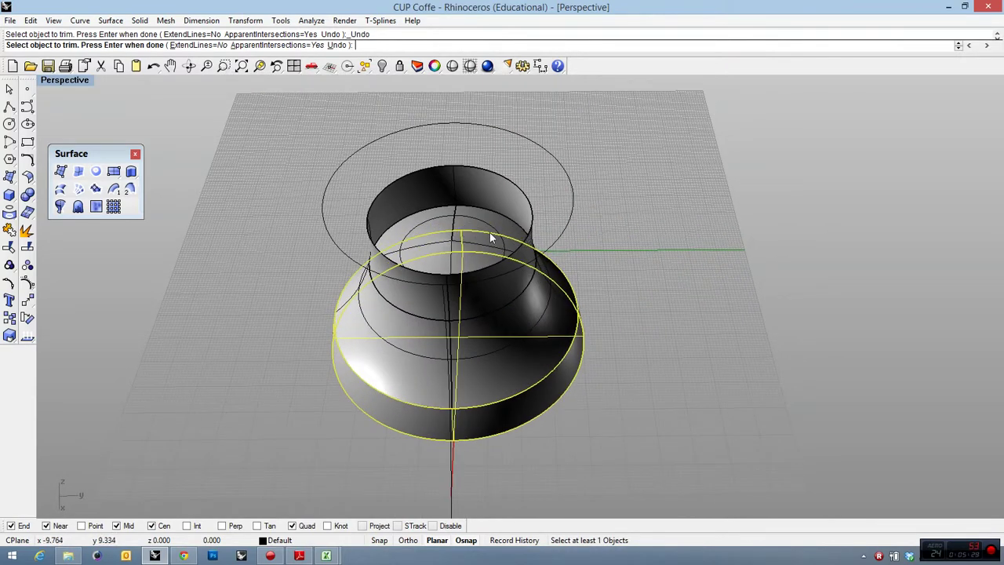
key(Return)
Step: Trim the upper cup body with the top dome as cutter, then undo back to the full cup
click(609, 250)
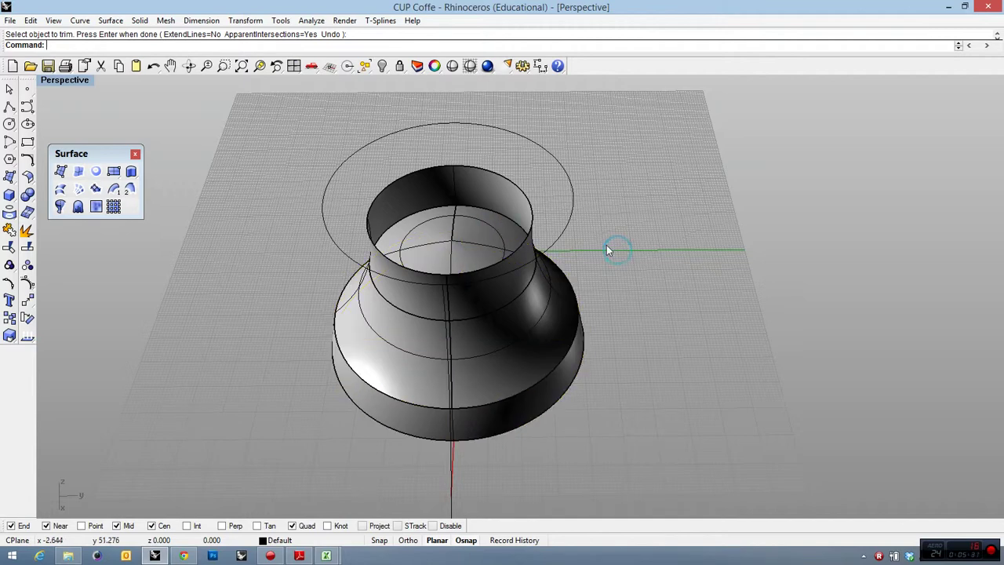
click(491, 225)
click(496, 192)
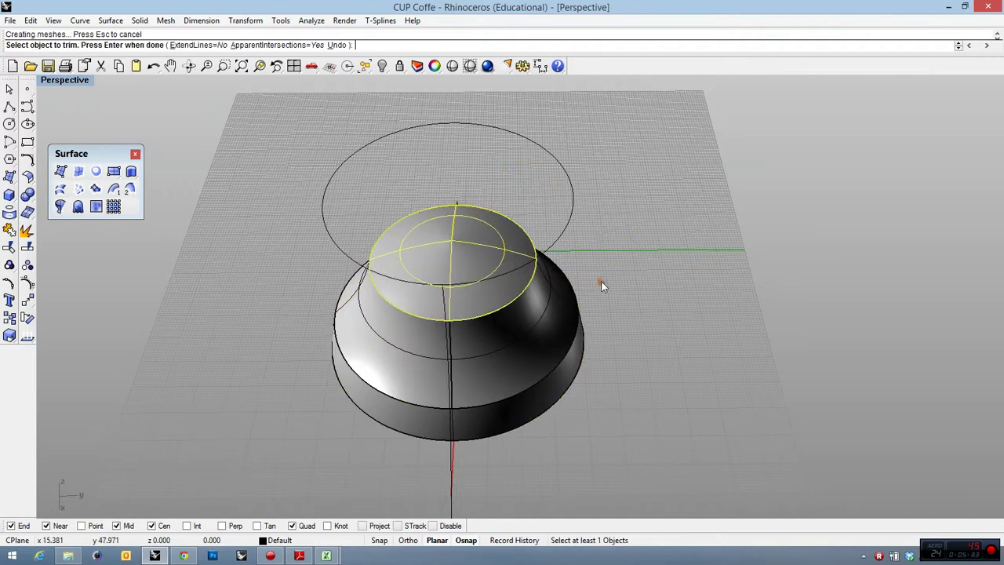
right_drag(600, 283, 642, 331)
key(ctrl+z)
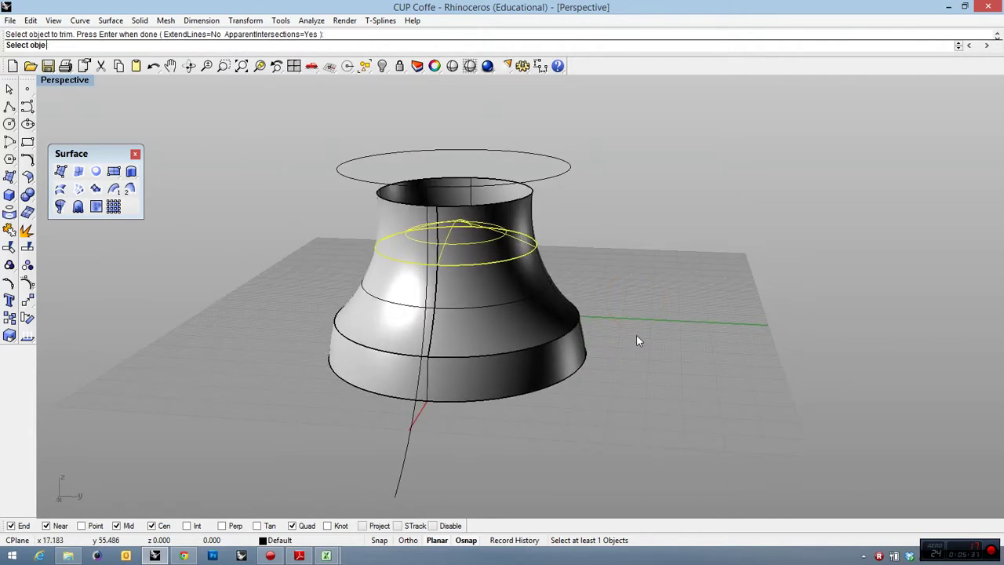
right_click(620, 396)
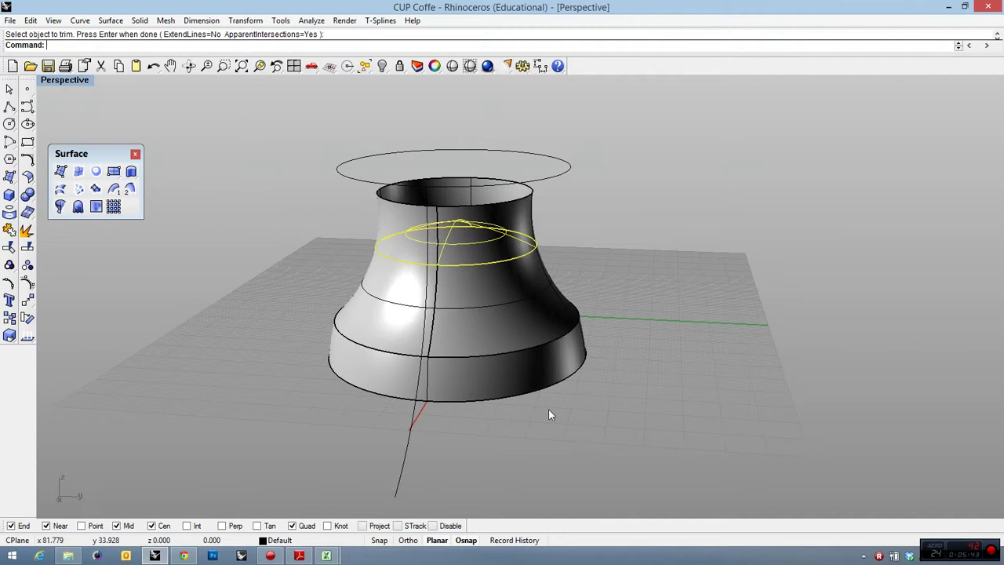
right_drag(549, 409, 567, 419)
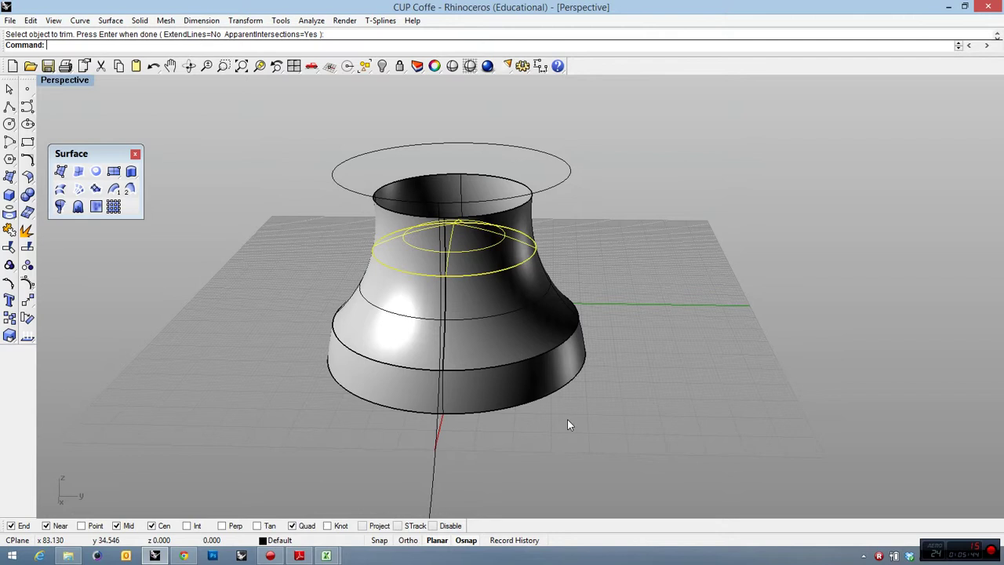
key(ctrl+z)
key(ctrl+z)
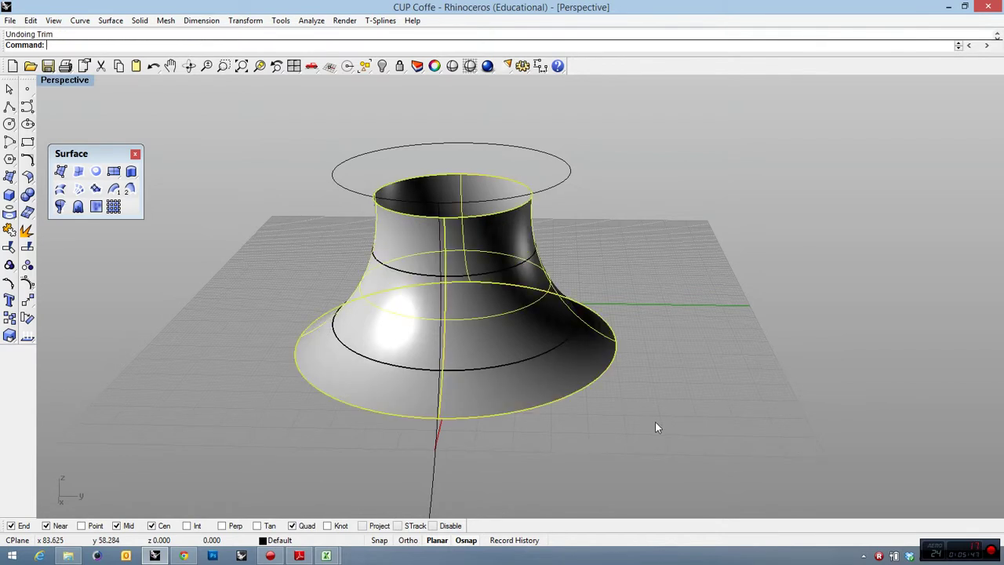
Step: Select the flared cup polysurface and turn on its control points with PointsOn
right_drag(655, 424, 486, 271)
click(486, 232)
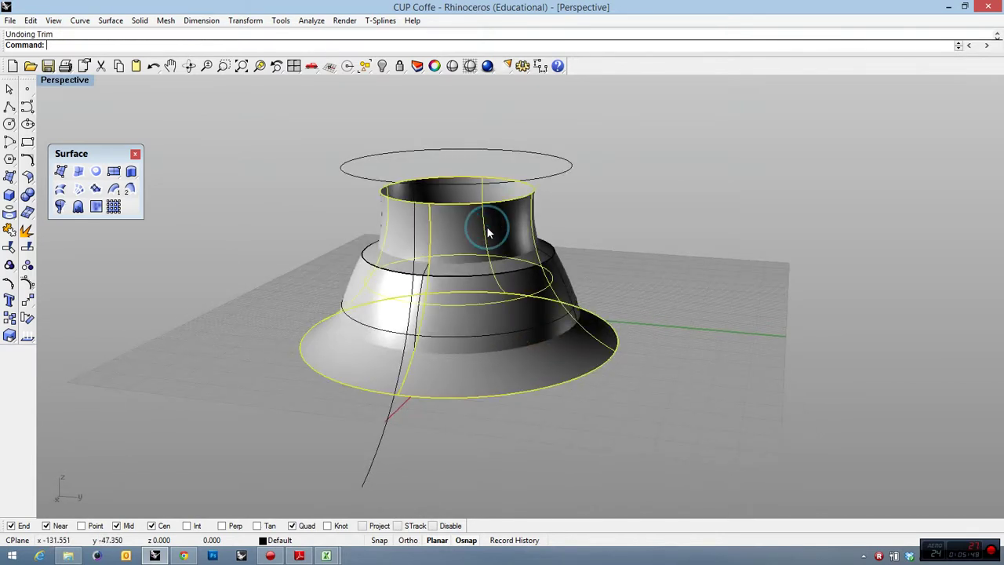
right_drag(484, 233, 503, 265)
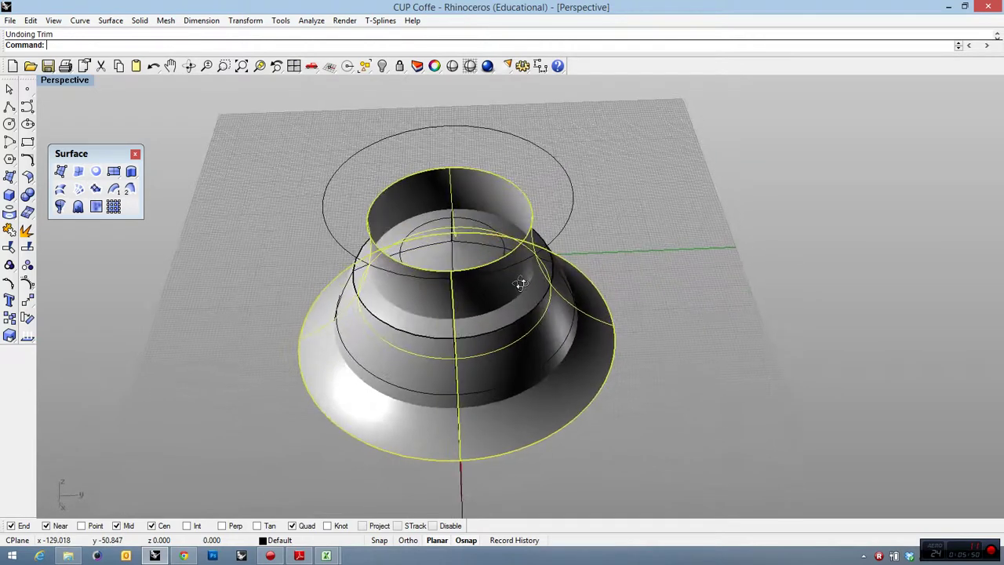
click(27, 284)
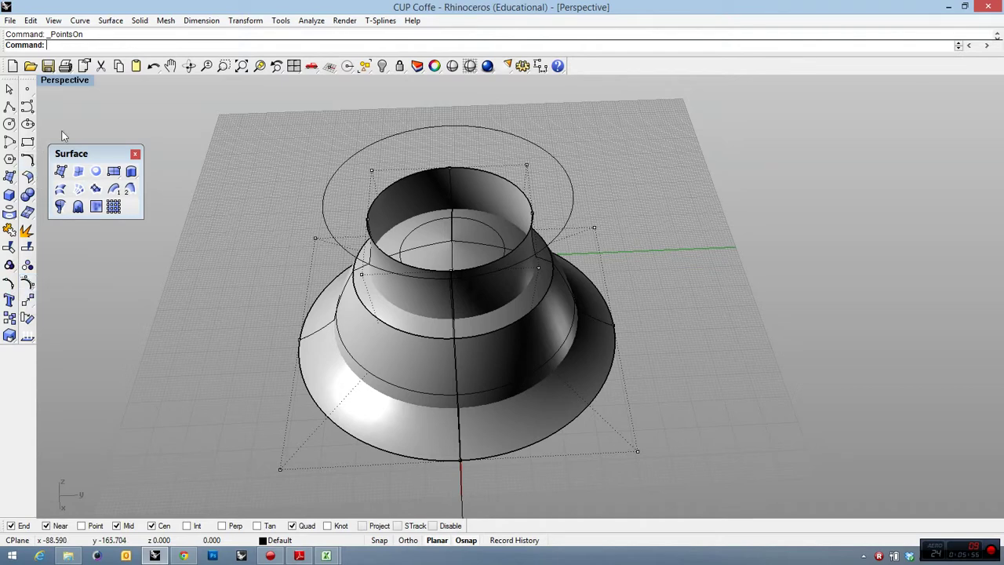
Step: In the maximized Top view, scale the left-side control points outward from the circles' centre
double_click(75, 80)
double_click(51, 81)
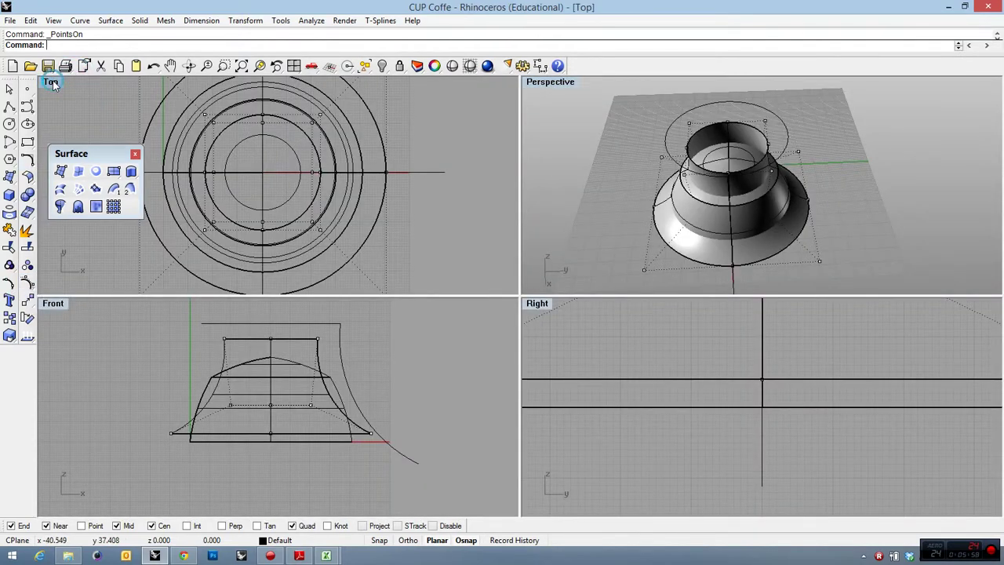
scroll(268, 124, down, 5)
drag(269, 123, 371, 335)
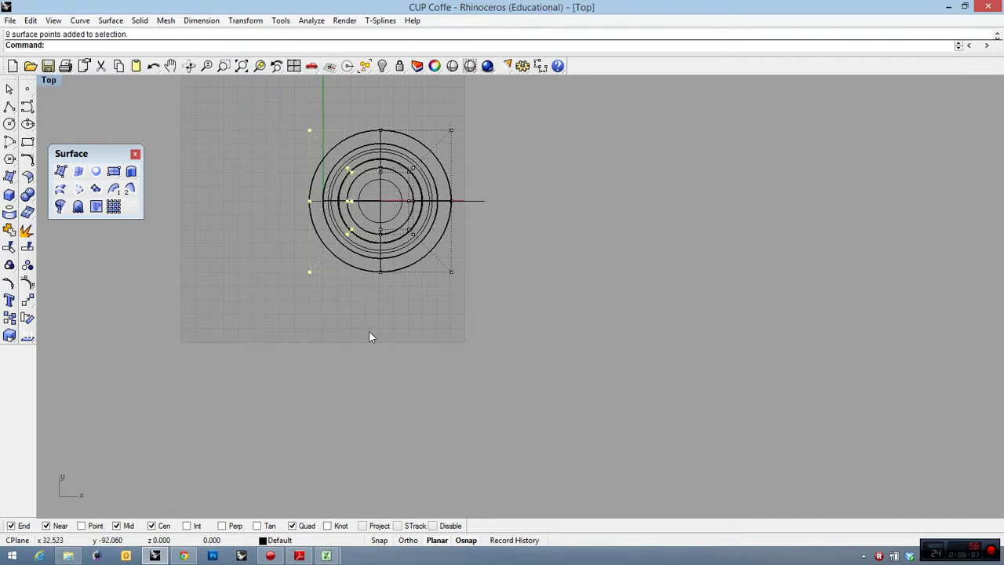
click(11, 337)
click(380, 201)
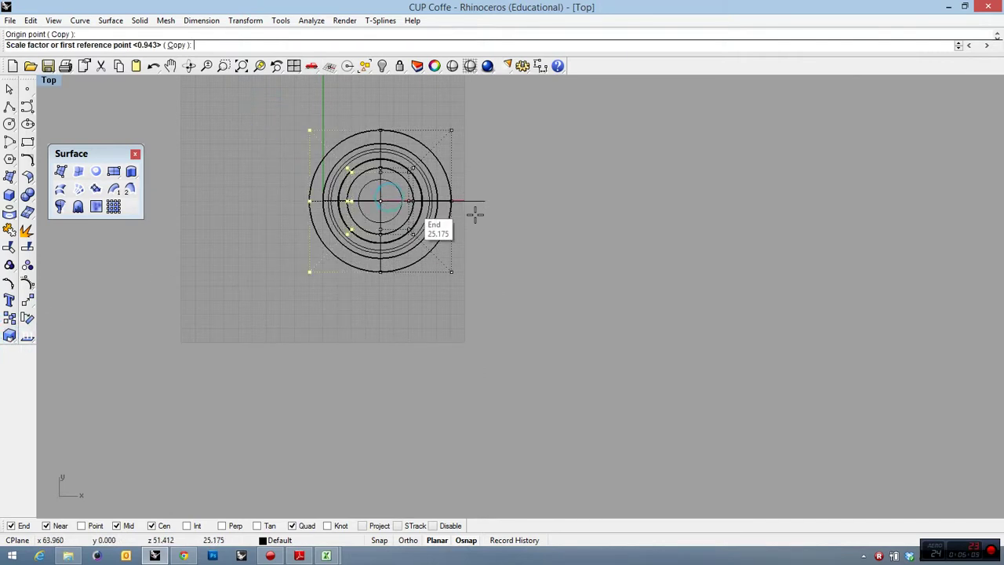
click(511, 201)
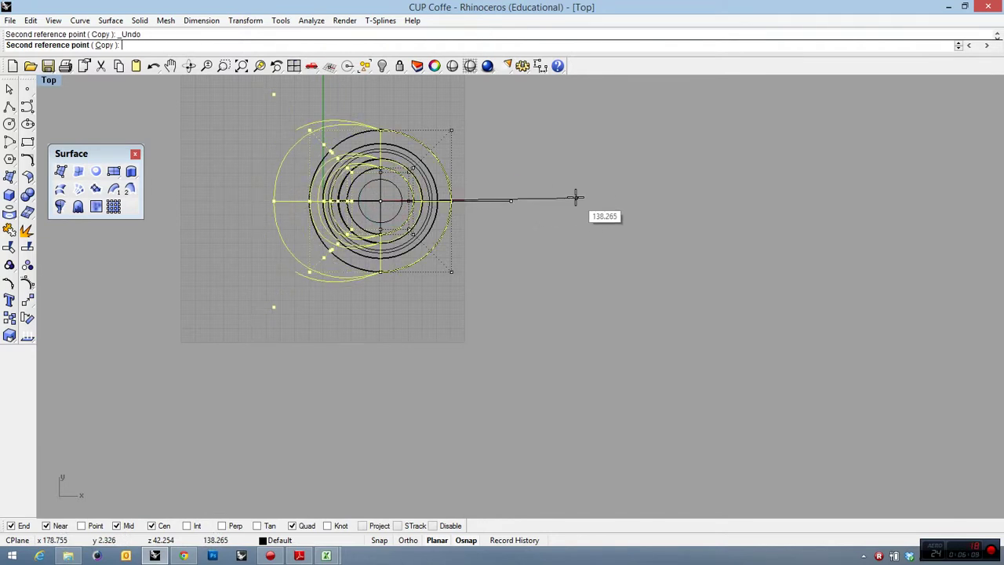
click(534, 201)
key(Return)
Step: Scale a wider window of control points from the centre again to widen that side further
drag(251, 91, 391, 314)
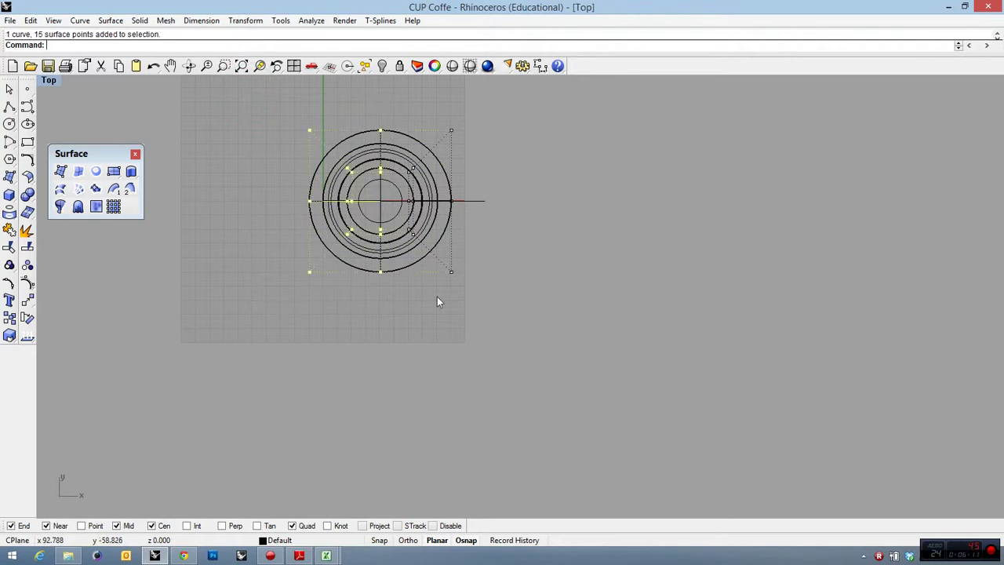
key(Return)
click(383, 199)
click(511, 202)
click(555, 204)
key(Return)
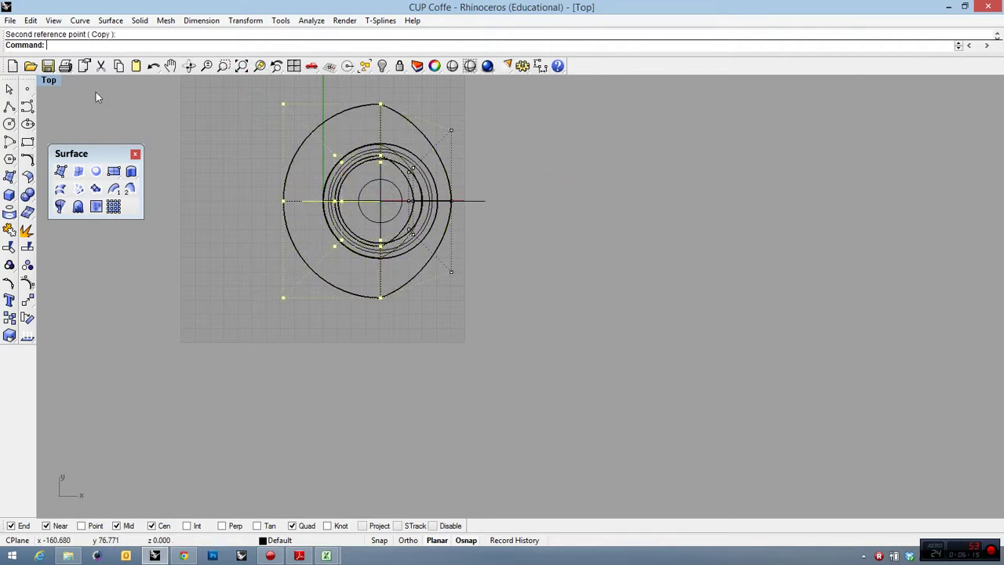
double_click(52, 81)
right_drag(688, 202, 839, 151)
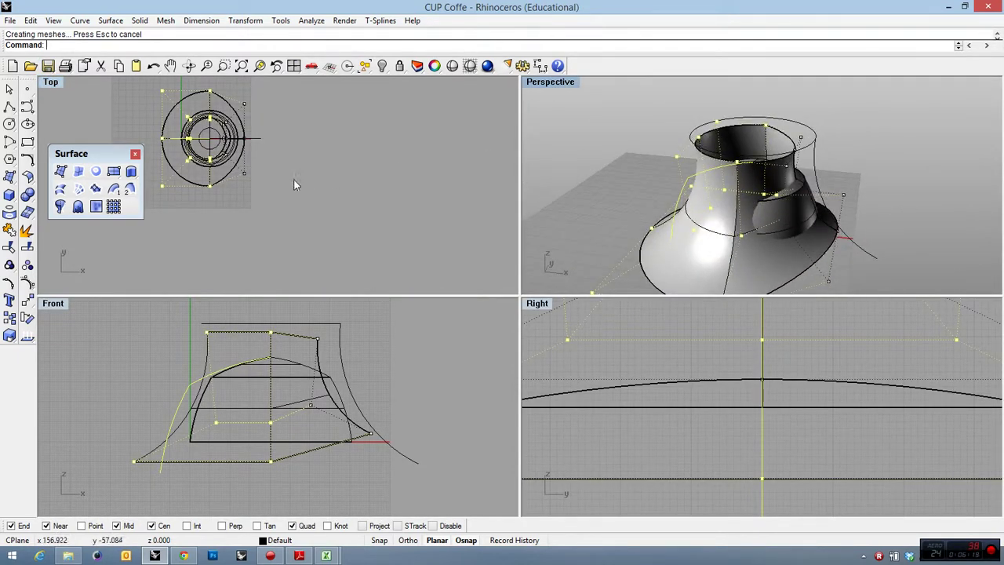
Step: In the Top view, drag the selected control points left to stretch the outline into a teardrop
scroll(294, 185, down, 3)
right_drag(289, 167, 321, 169)
scroll(504, 212, up, 2)
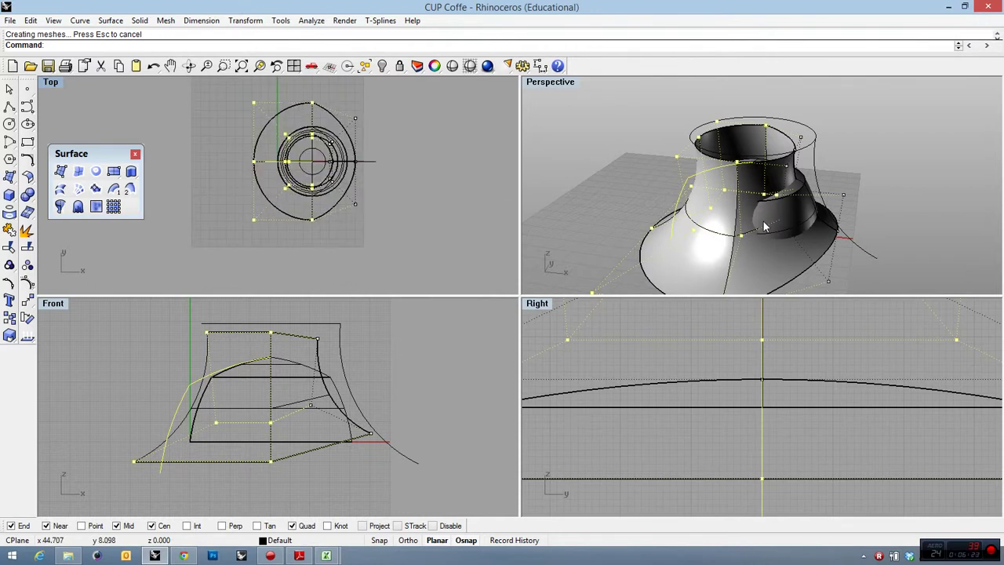
scroll(257, 167, up, 1)
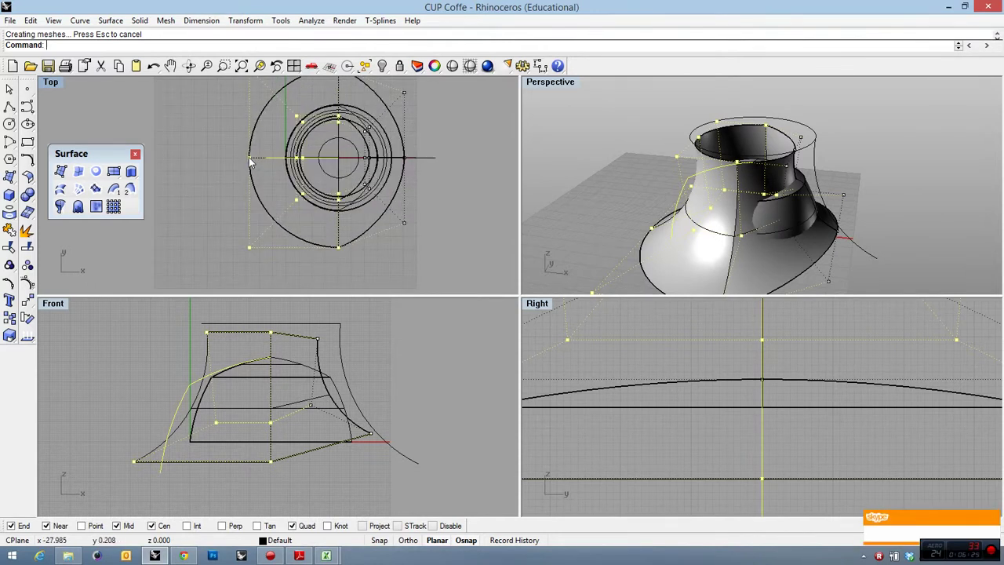
scroll(254, 168, down, 2)
drag(255, 169, 212, 164)
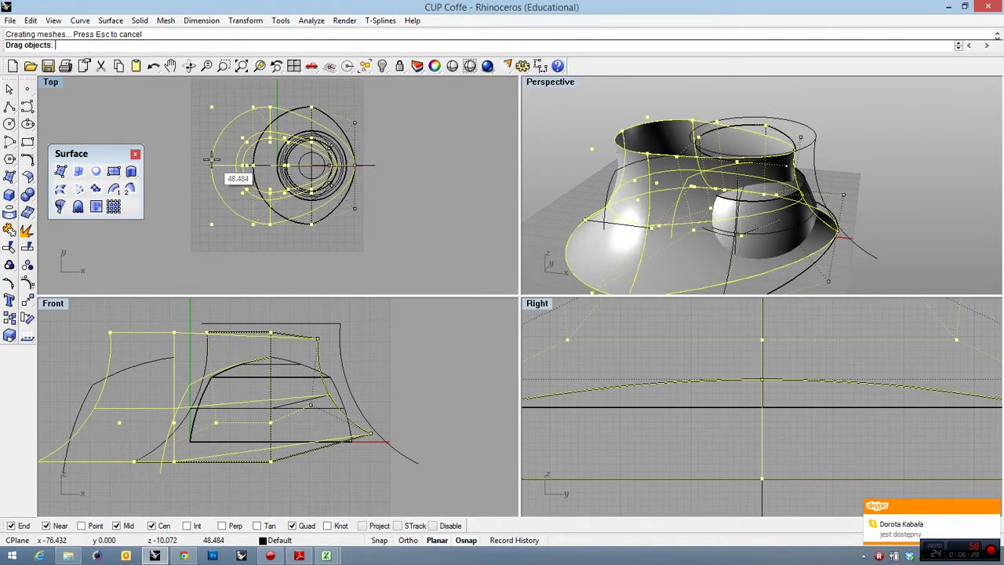
click(394, 162)
Step: Check the shape in Perspective, then window-select the right-side control points in Top
right_drag(829, 222, 730, 200)
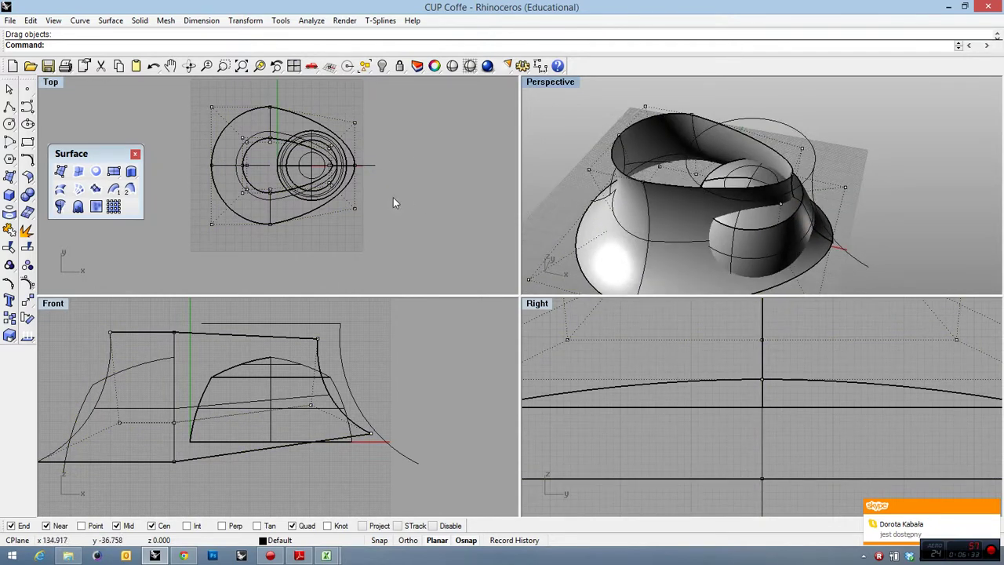
right_drag(641, 206, 810, 192)
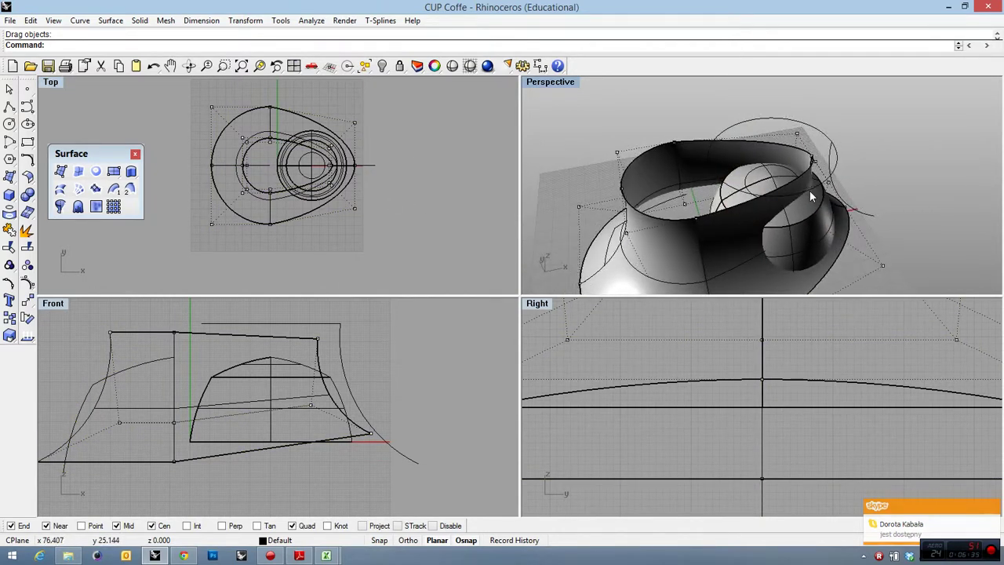
click(325, 120)
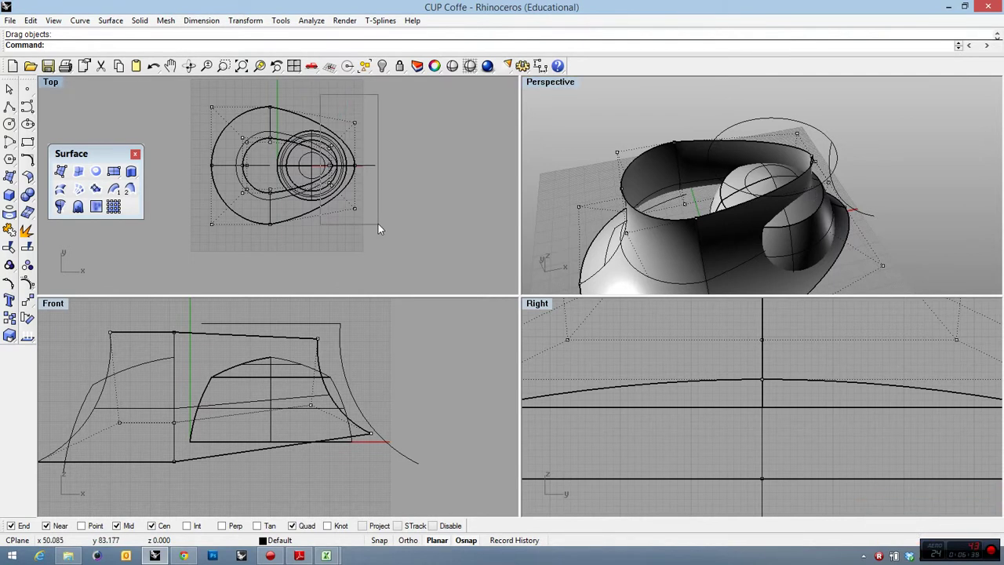
drag(378, 228, 372, 218)
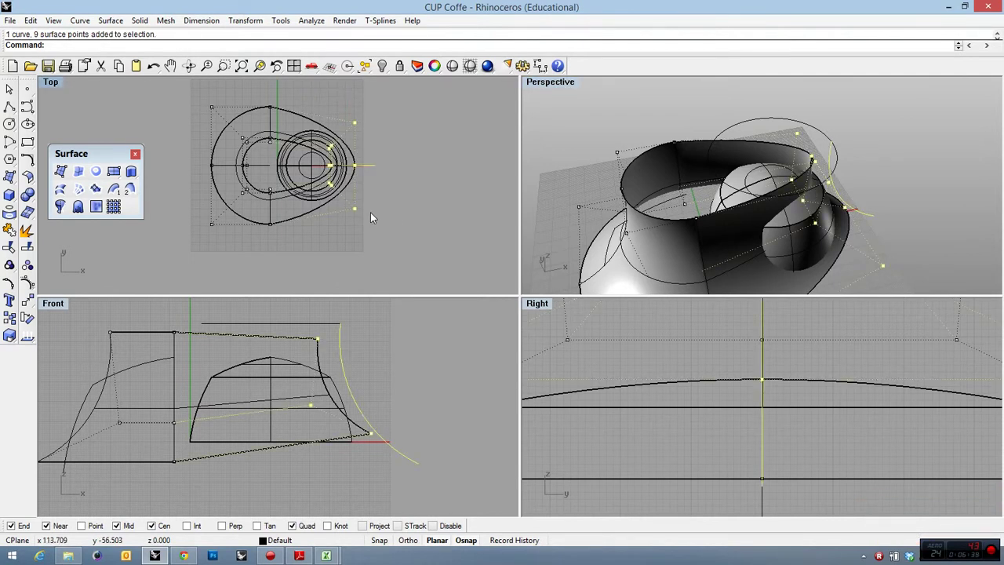
Step: Scale the selected right-side control points using a different scale mode from the Scale flyout
click(9, 336)
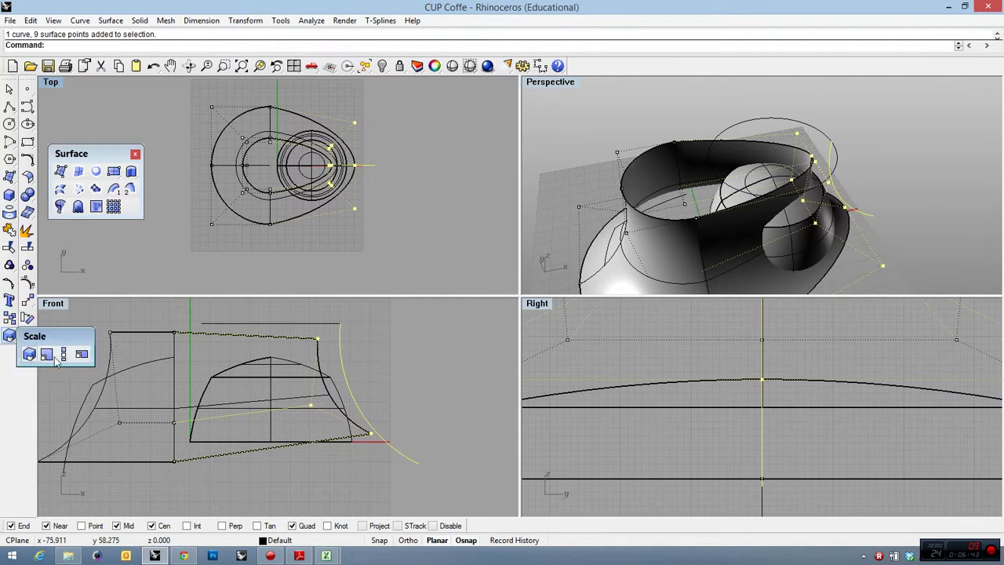
click(68, 352)
click(326, 169)
scroll(325, 207, down, 2)
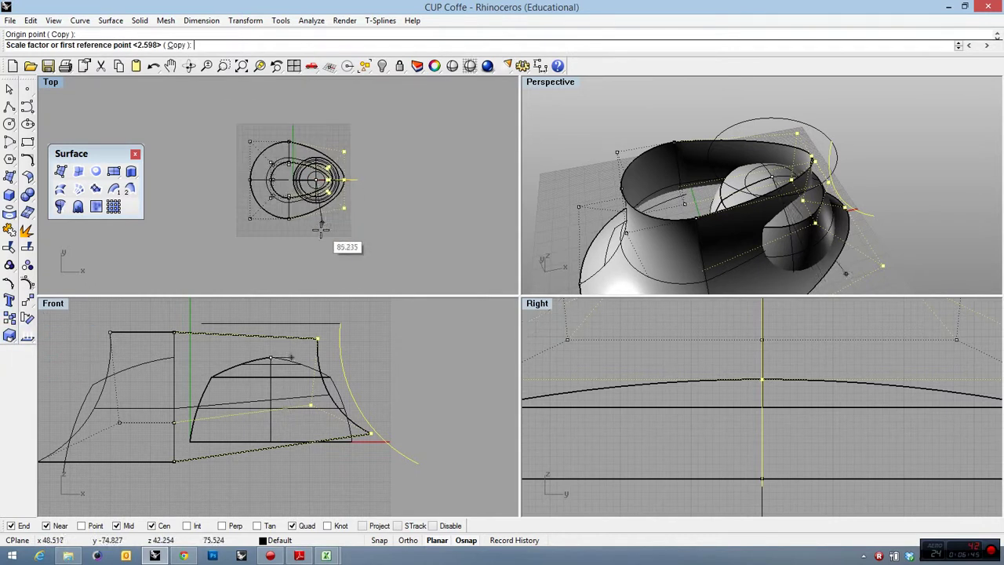
click(317, 229)
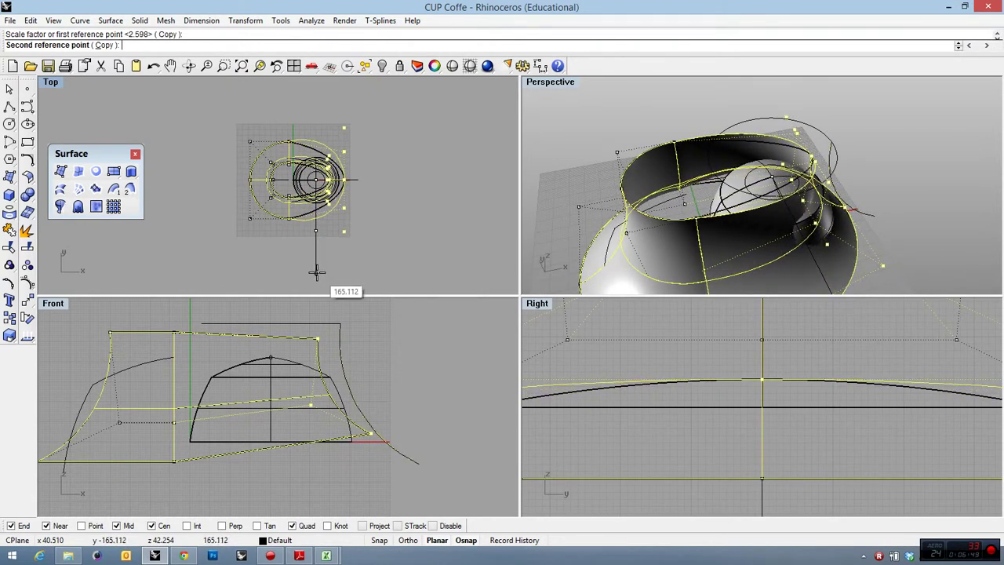
click(316, 273)
Step: Window-select the control points at the surface's left end in Top and drag them farther left
right_drag(596, 220, 224, 89)
double_click(556, 83)
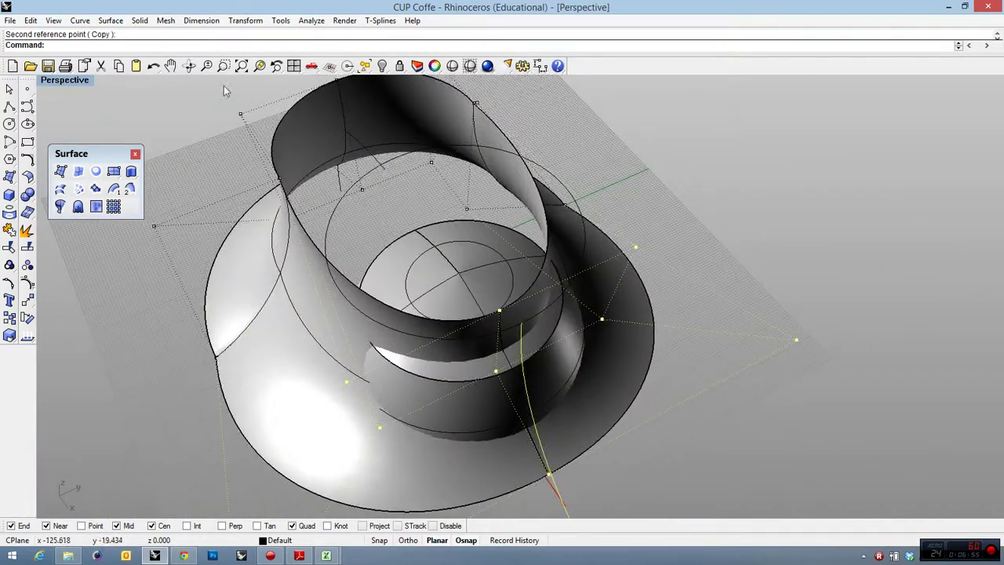
double_click(76, 81)
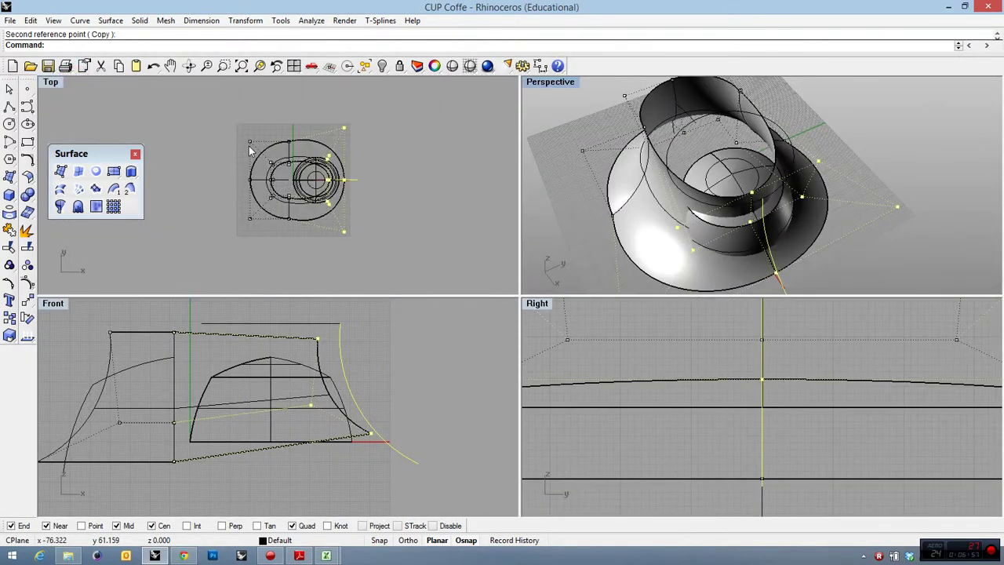
drag(226, 119, 291, 231)
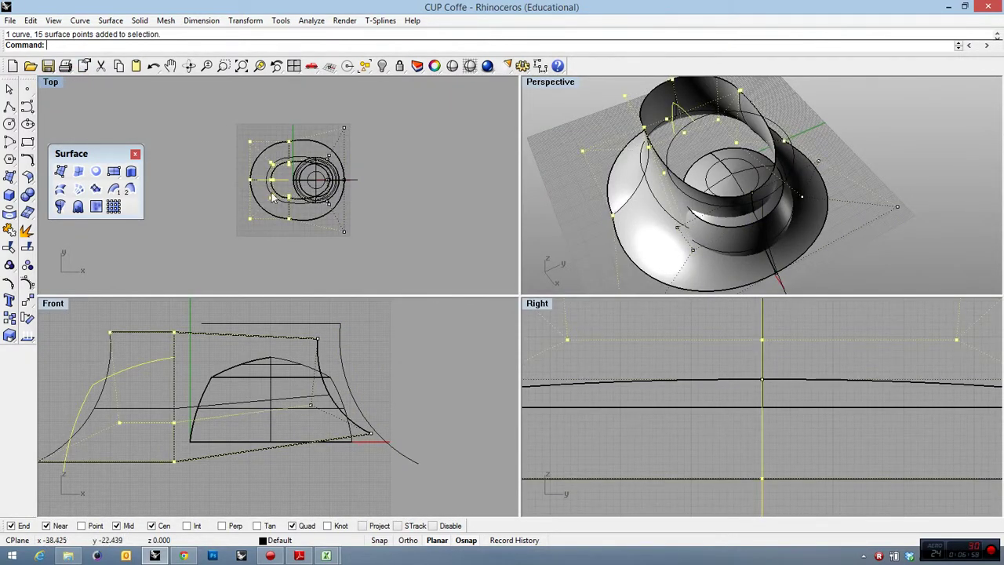
drag(274, 189, 224, 180)
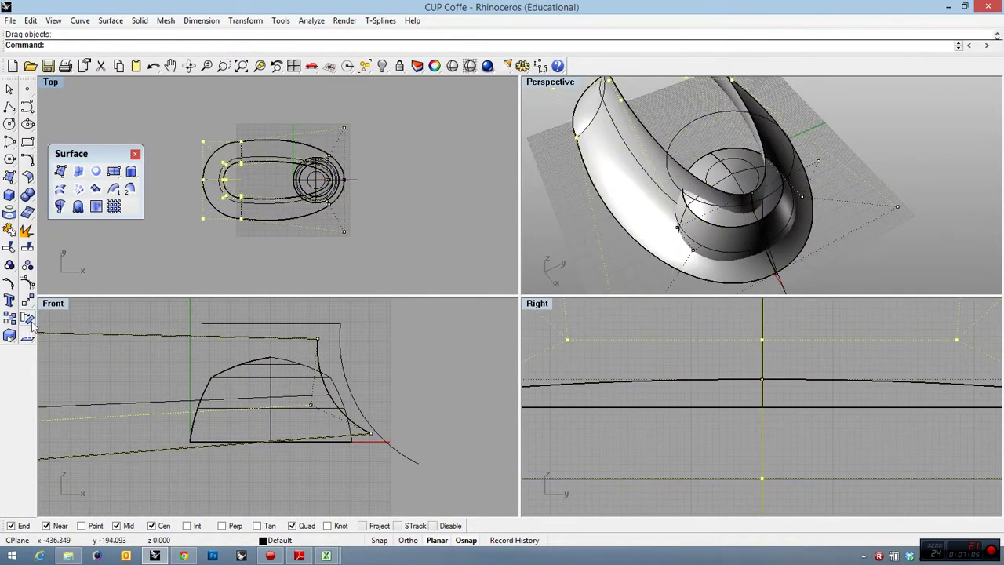
Step: Scale the left-end control points slightly inward toward an origin left of the curve
click(9, 335)
click(240, 180)
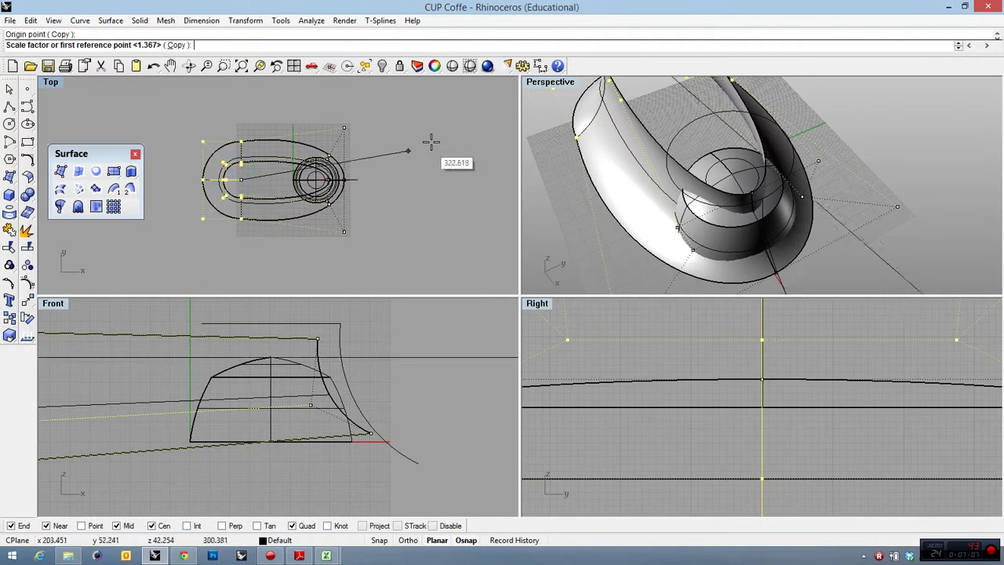
click(439, 139)
click(407, 154)
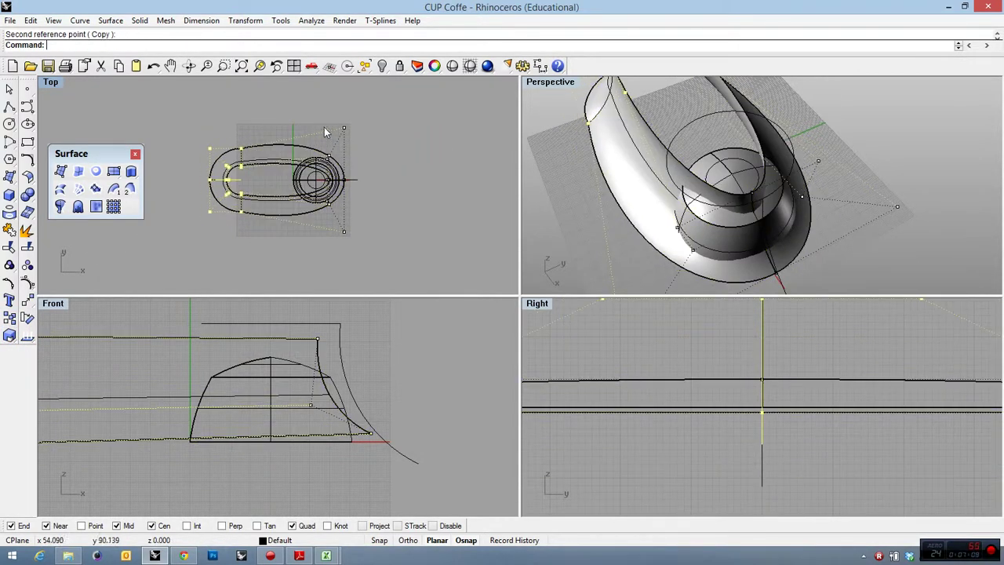
Step: Window-select the right-end control points and shrink them from the circles' centre
drag(315, 111, 365, 259)
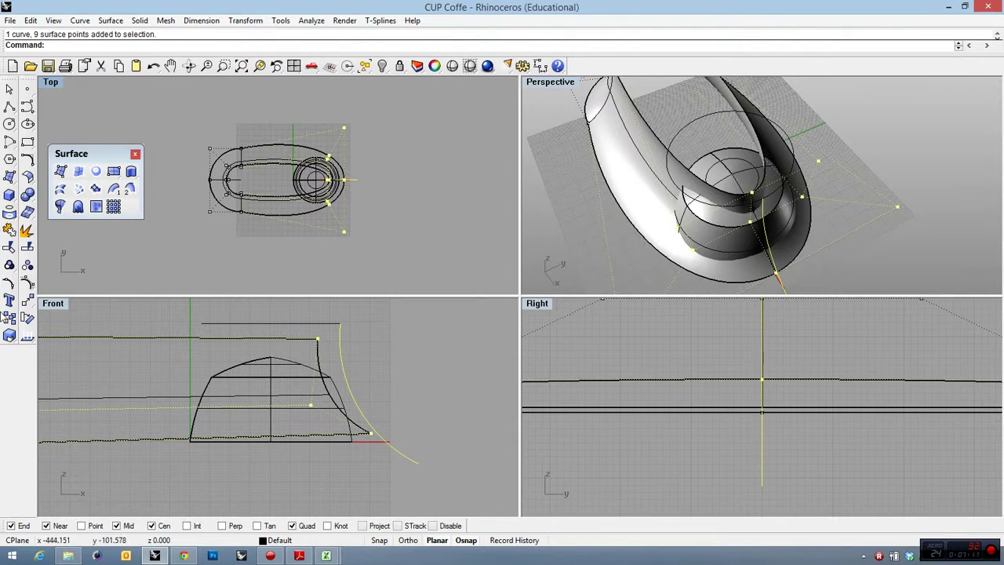
click(10, 335)
scroll(313, 186, up, 4)
click(315, 179)
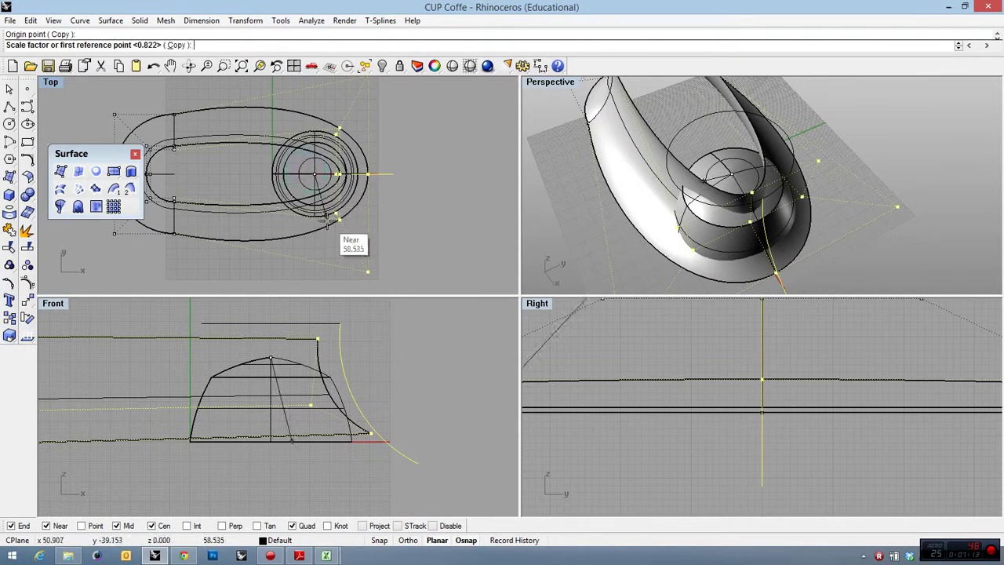
scroll(327, 224, down, 2)
click(318, 125)
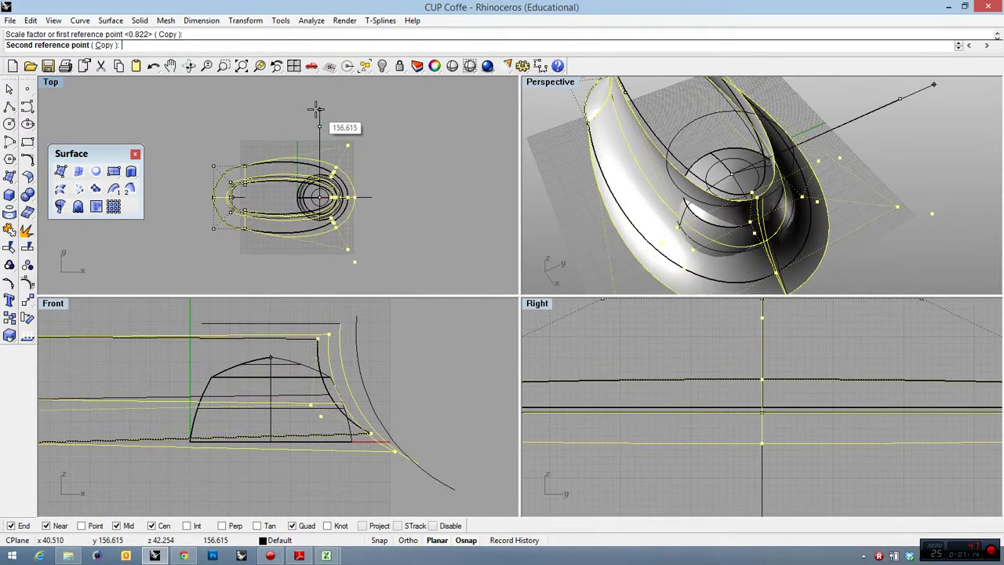
click(315, 112)
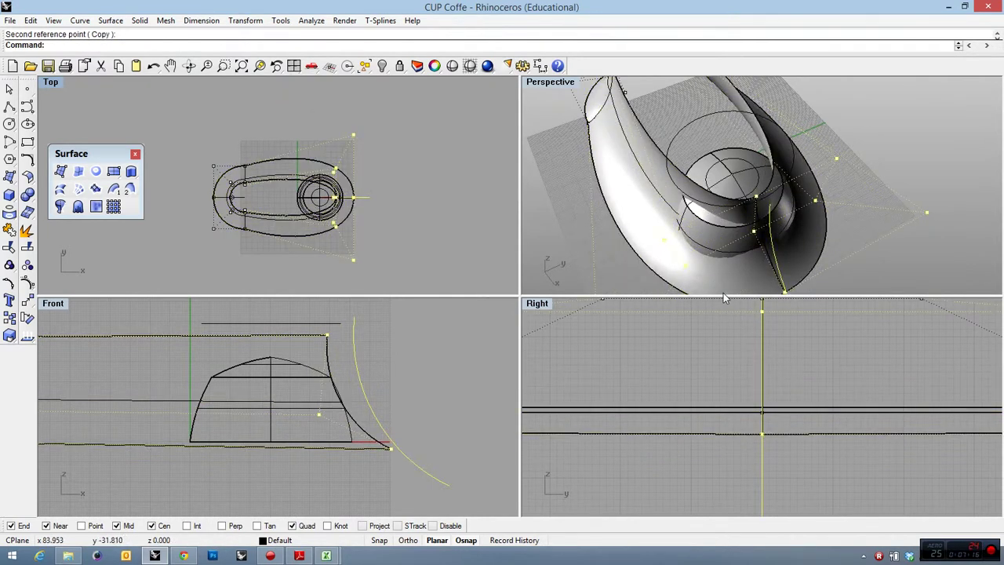
key(Escape)
Step: Scale the stacked right-end points, then undo the last two scale operations
drag(326, 161, 347, 234)
key(Return)
click(318, 198)
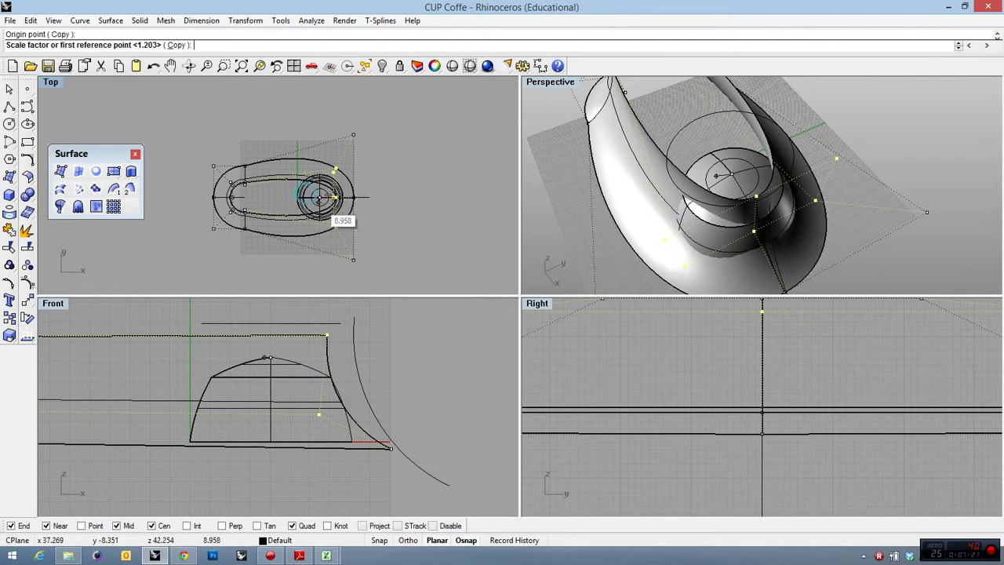
click(411, 197)
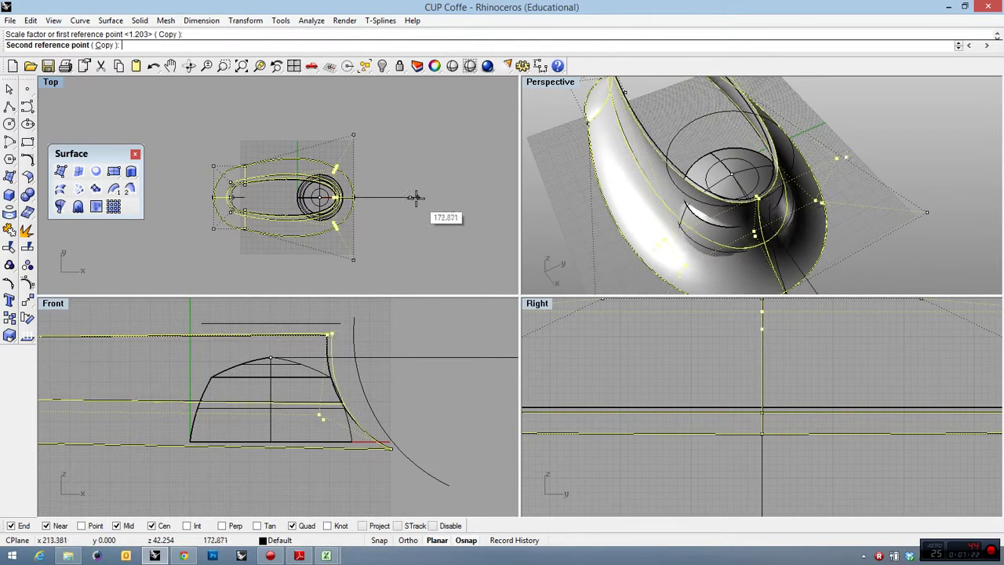
click(407, 198)
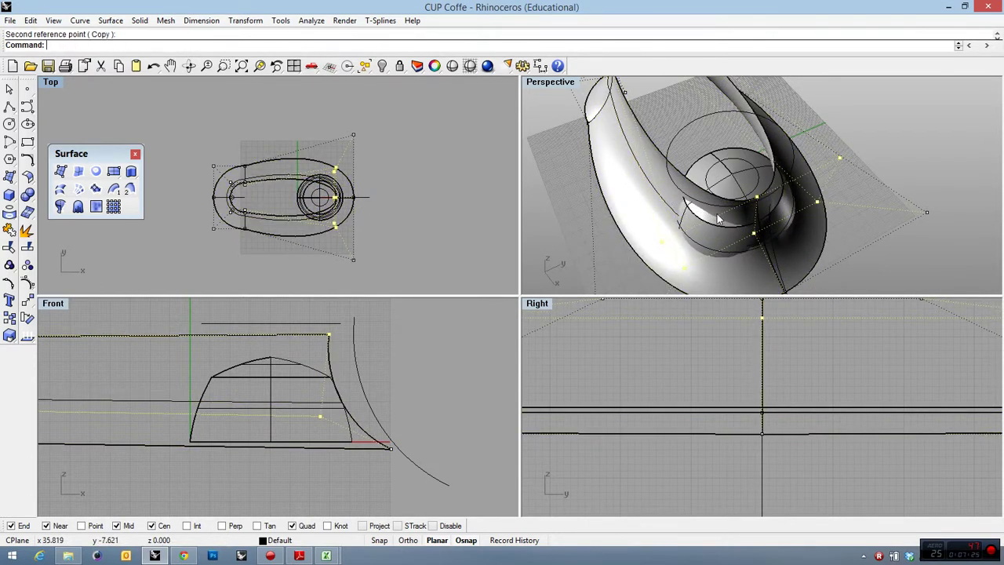
right_drag(718, 220, 460, 156)
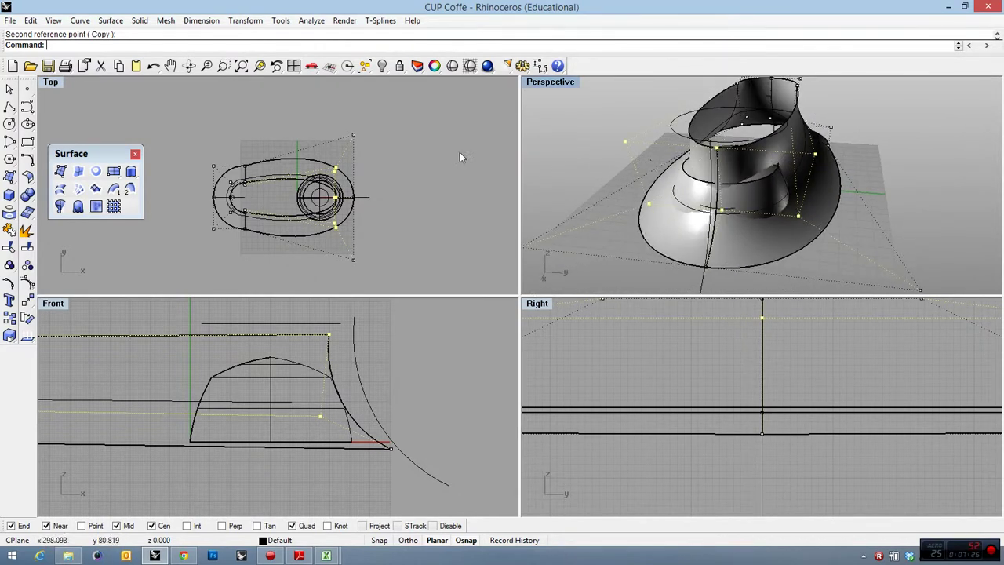
key(ctrl+z)
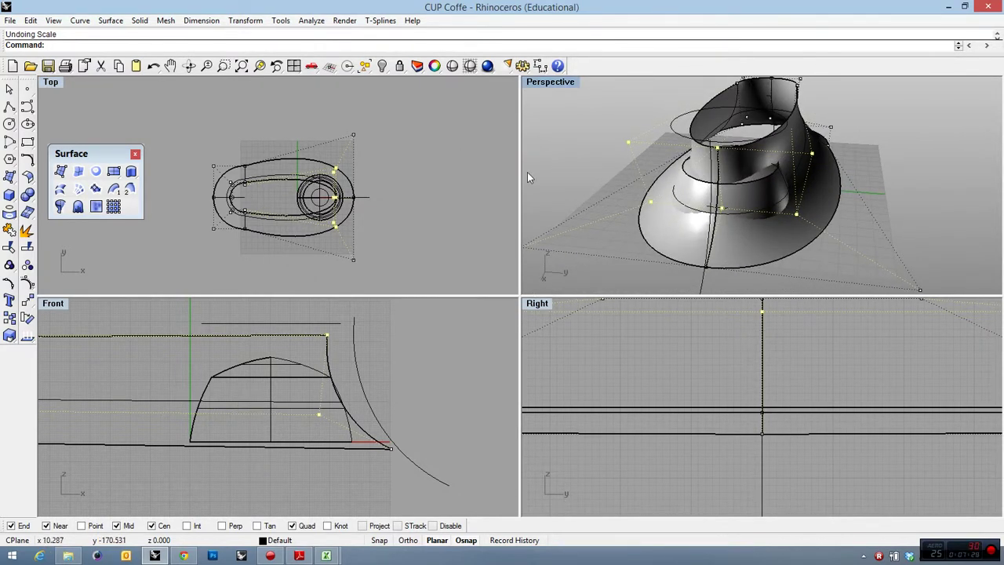
key(ctrl+z)
Step: Maximize the Perspective view, clear the selection and hide the control points
right_drag(645, 161, 901, 189)
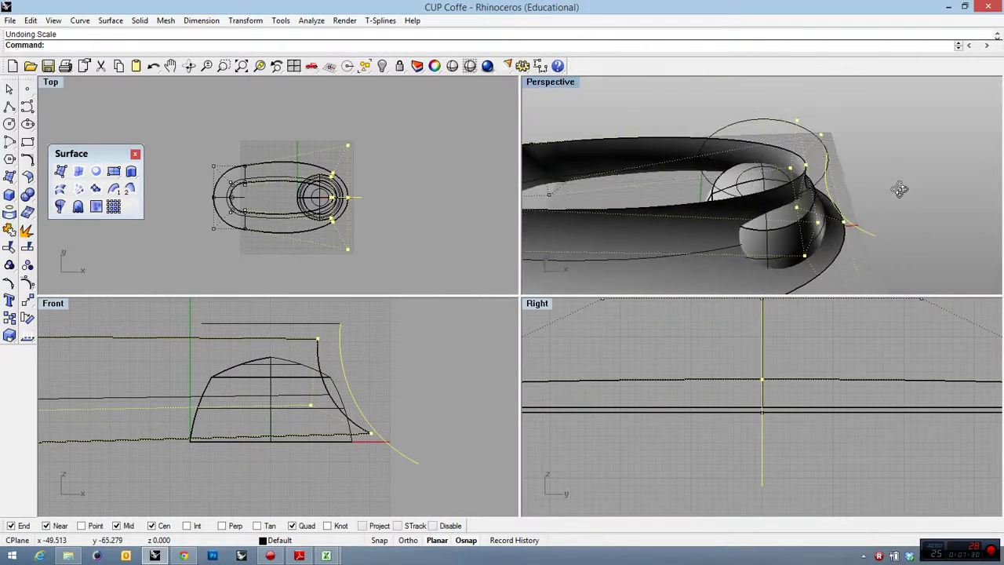
double_click(553, 82)
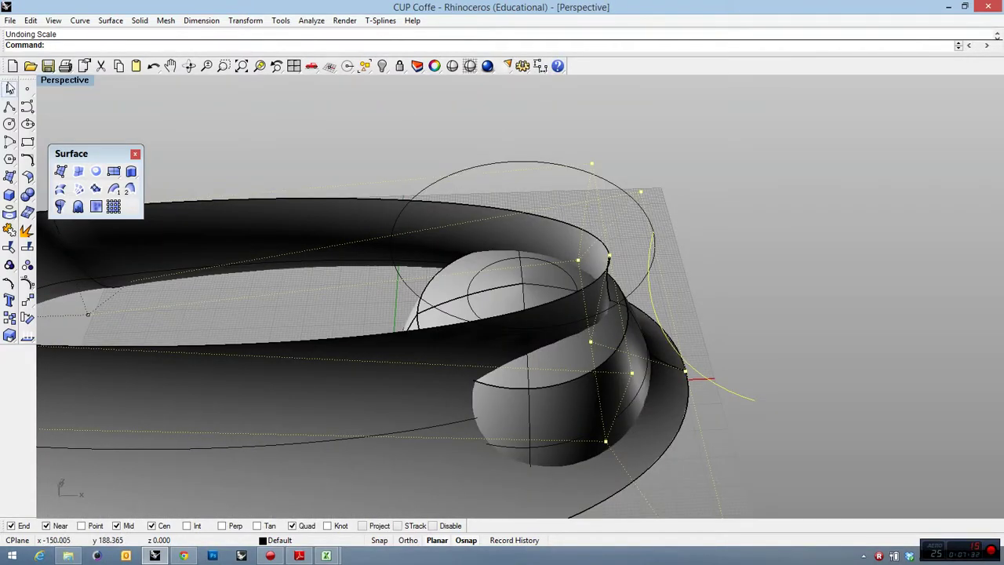
click(10, 87)
click(318, 149)
right_click(26, 287)
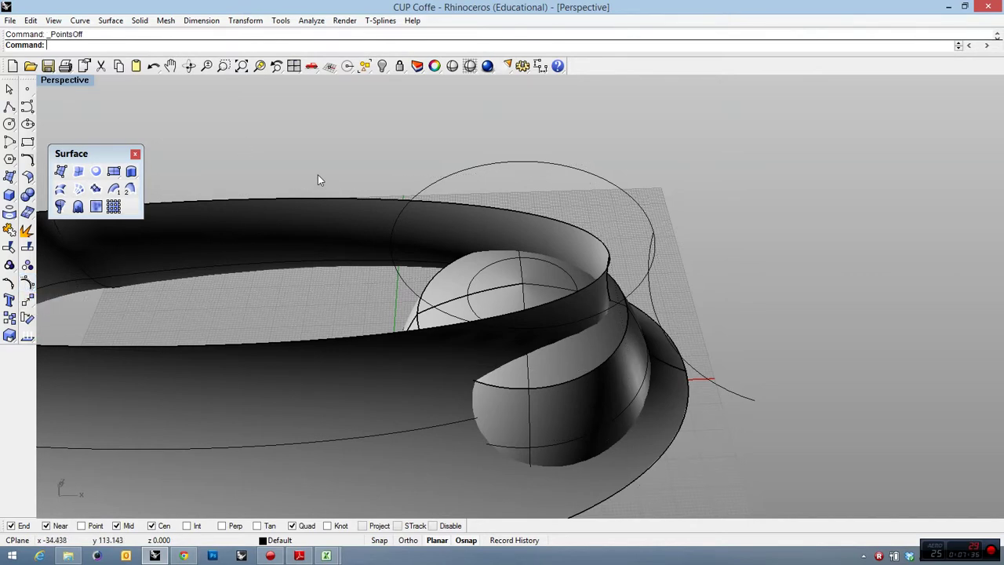
Step: Trim the dome using the outer flared surface as the cutter, removing the picked dome portion
right_drag(318, 177, 596, 261)
scroll(529, 292, up, 5)
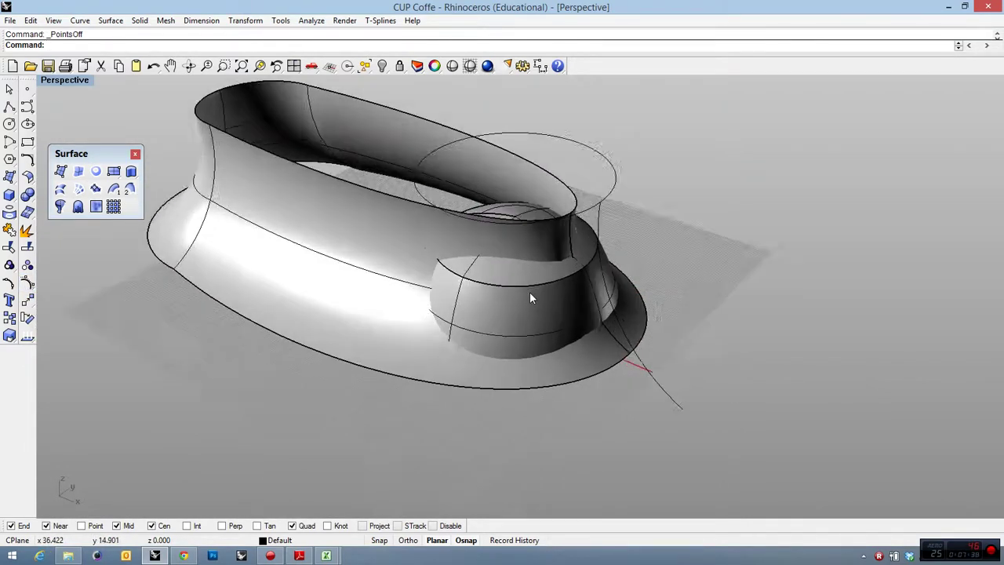
click(351, 206)
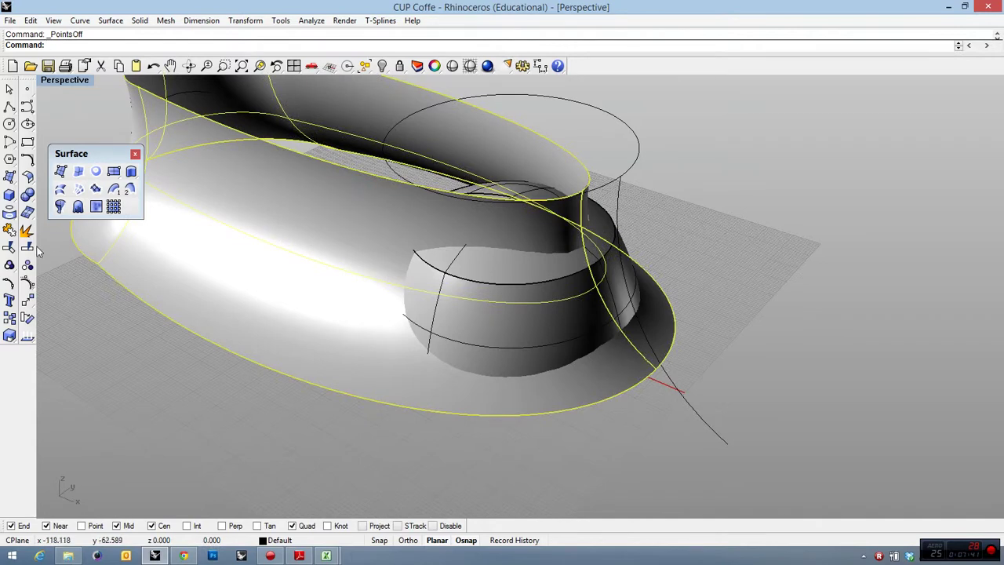
click(9, 248)
right_drag(581, 282, 628, 239)
click(632, 231)
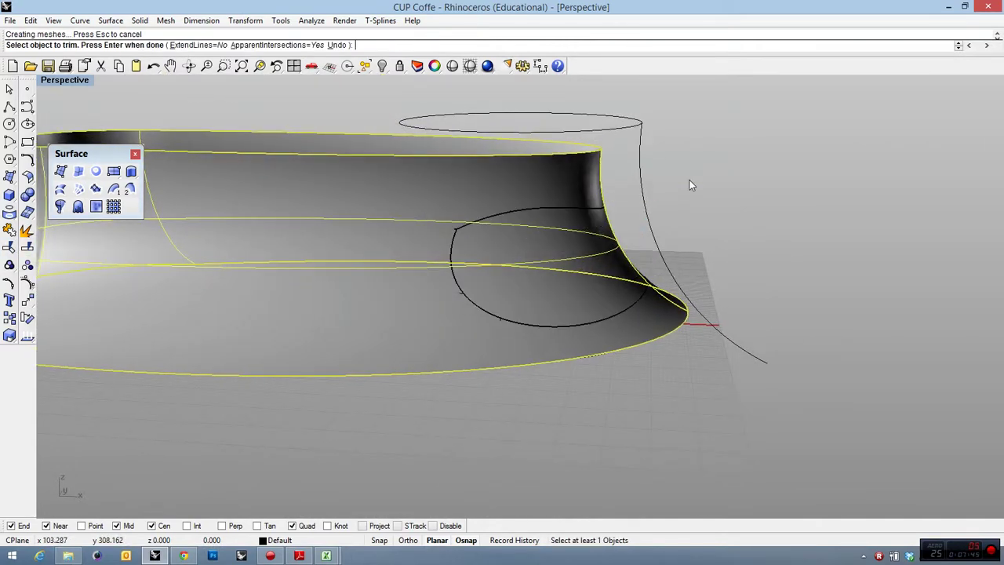
right_drag(689, 180, 655, 211)
key(Return)
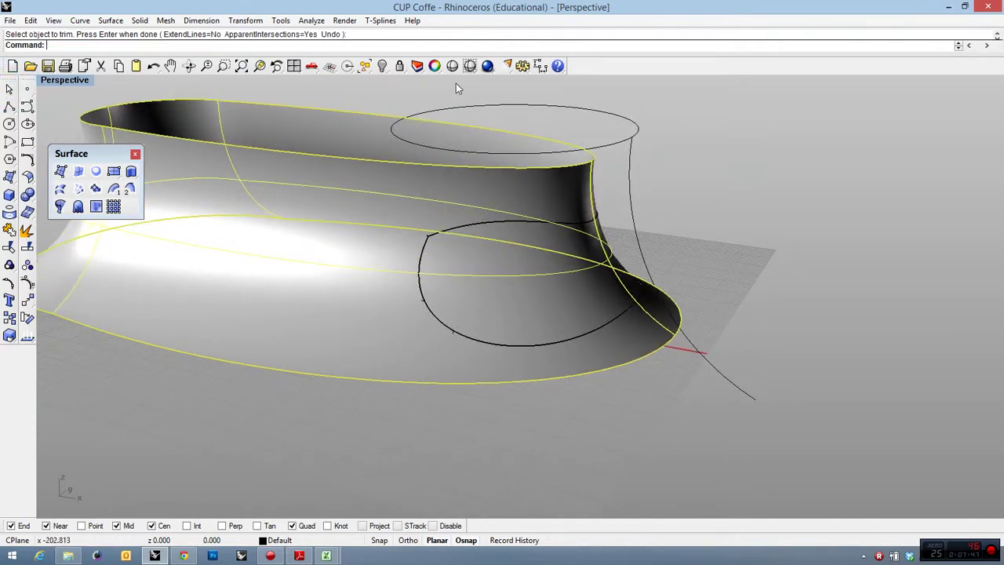
Step: Trim the flared ribbon with the dome as cutter, leaving the dome with a scooped cut edge
right_drag(456, 83, 496, 252)
click(496, 253)
key(Return)
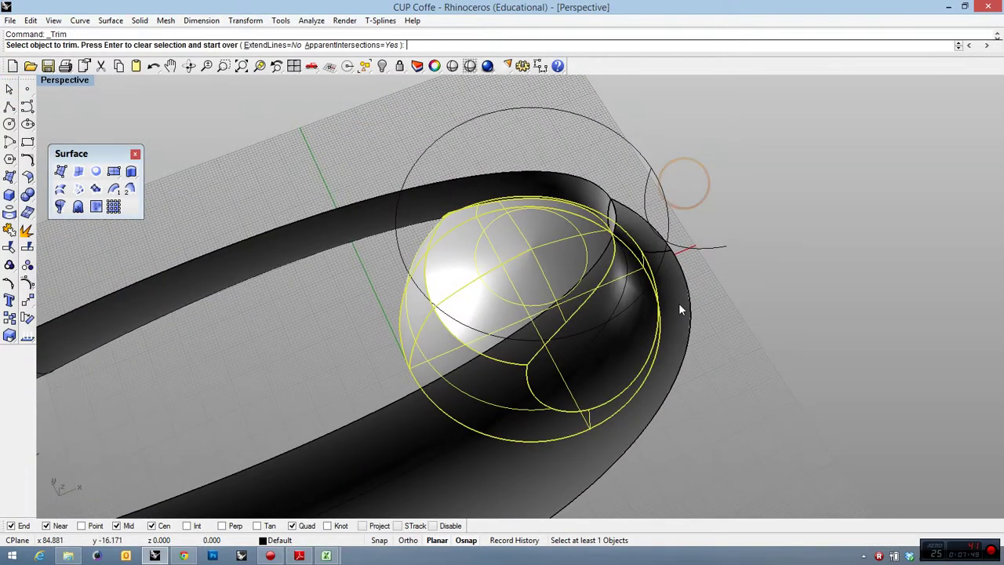
click(679, 303)
right_drag(727, 391, 102, 123)
key(Return)
right_drag(332, 161, 219, 249)
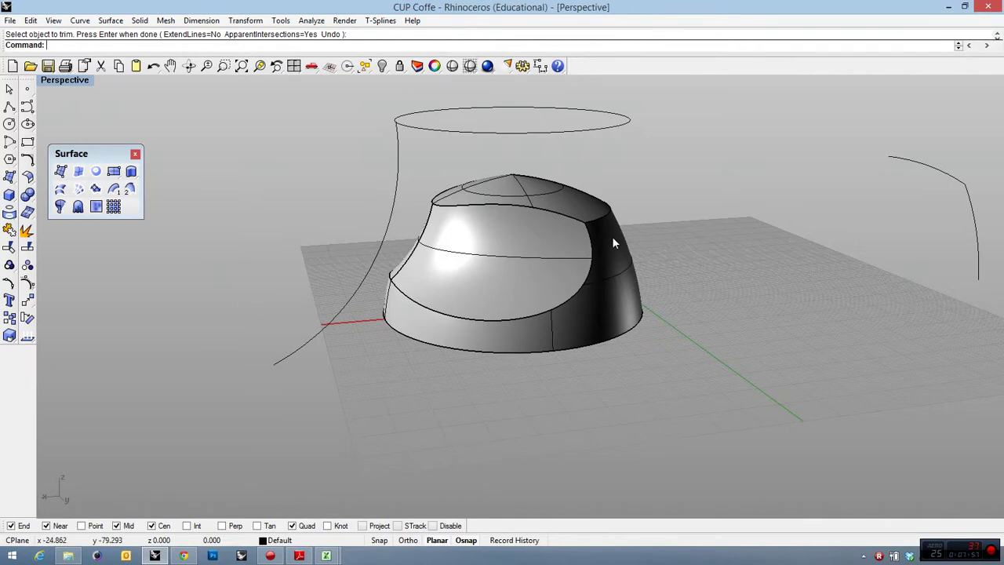
right_drag(614, 244, 666, 282)
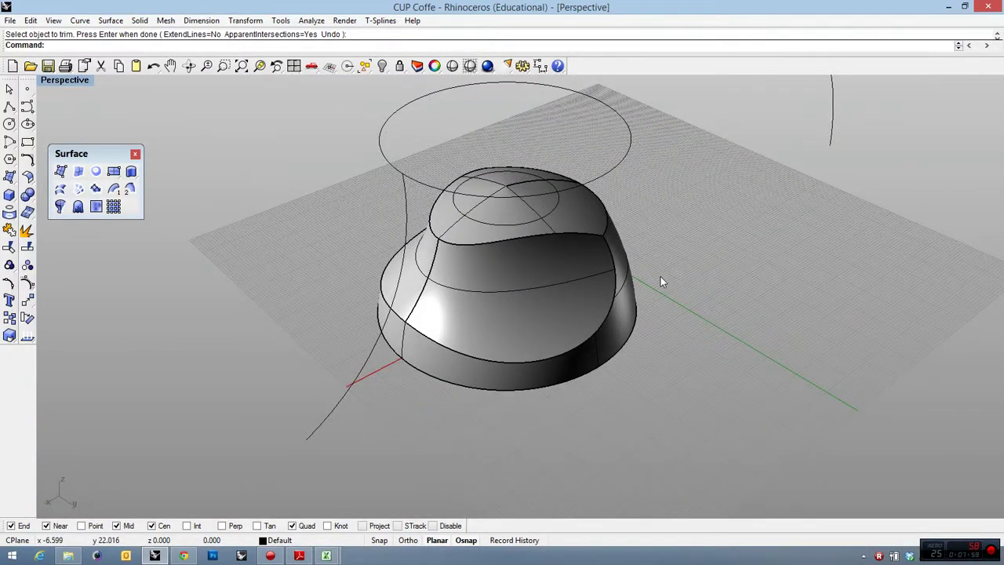
right_drag(464, 243, 636, 269)
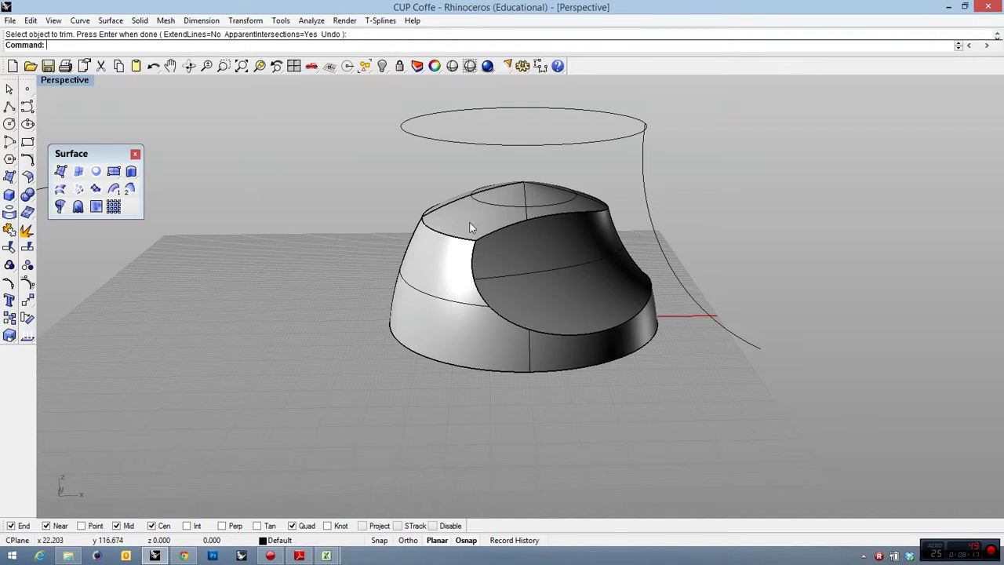
right_drag(471, 228, 467, 264)
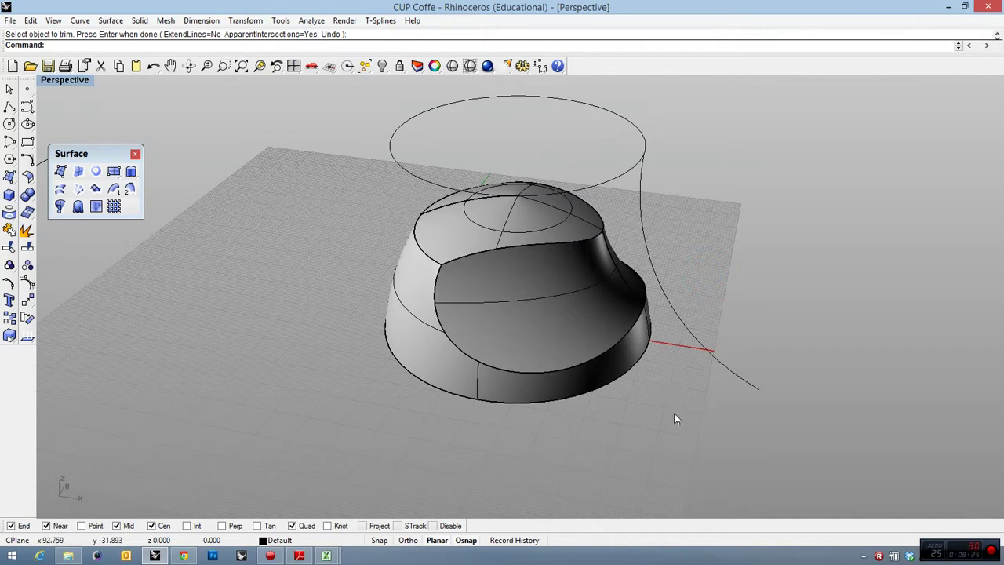
click(269, 555)
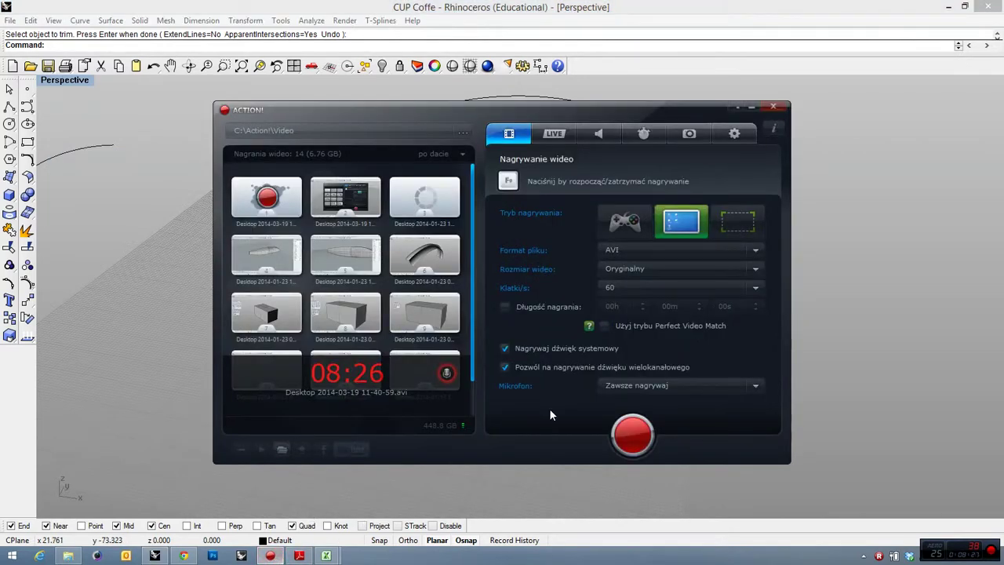